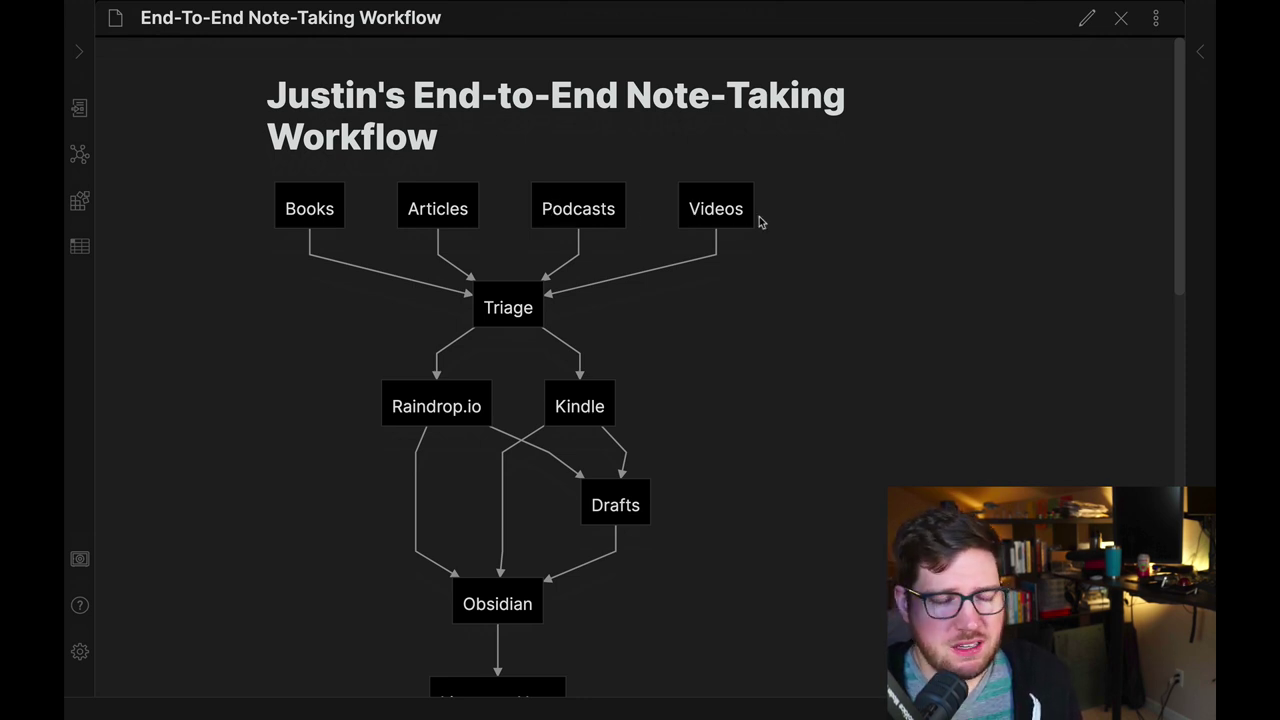
# Step: Scroll down past the diagram to the Capture/Input, Triage, Processing and Crafting descriptions
pyautogui.scroll(-10, 760, 223)
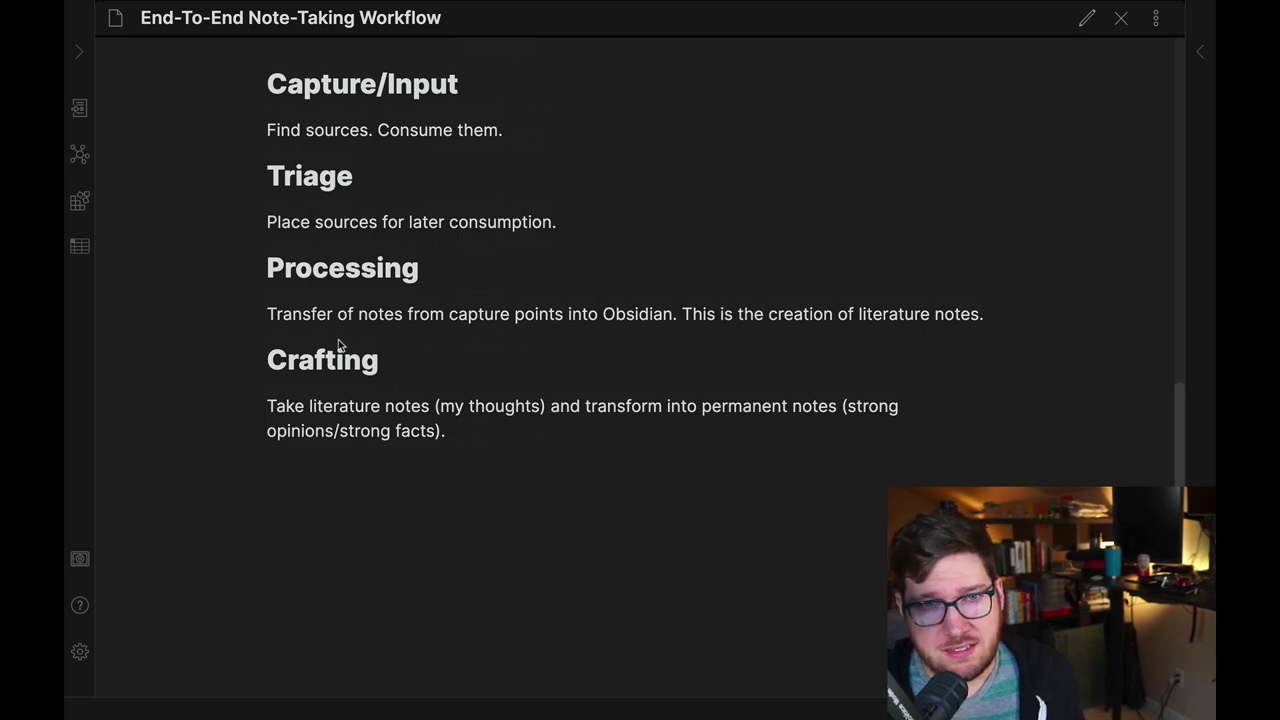
# Step: Scroll back up to the End-To-End Note-Taking Workflow title and its diagram
pyautogui.scroll(10, 353, 352)
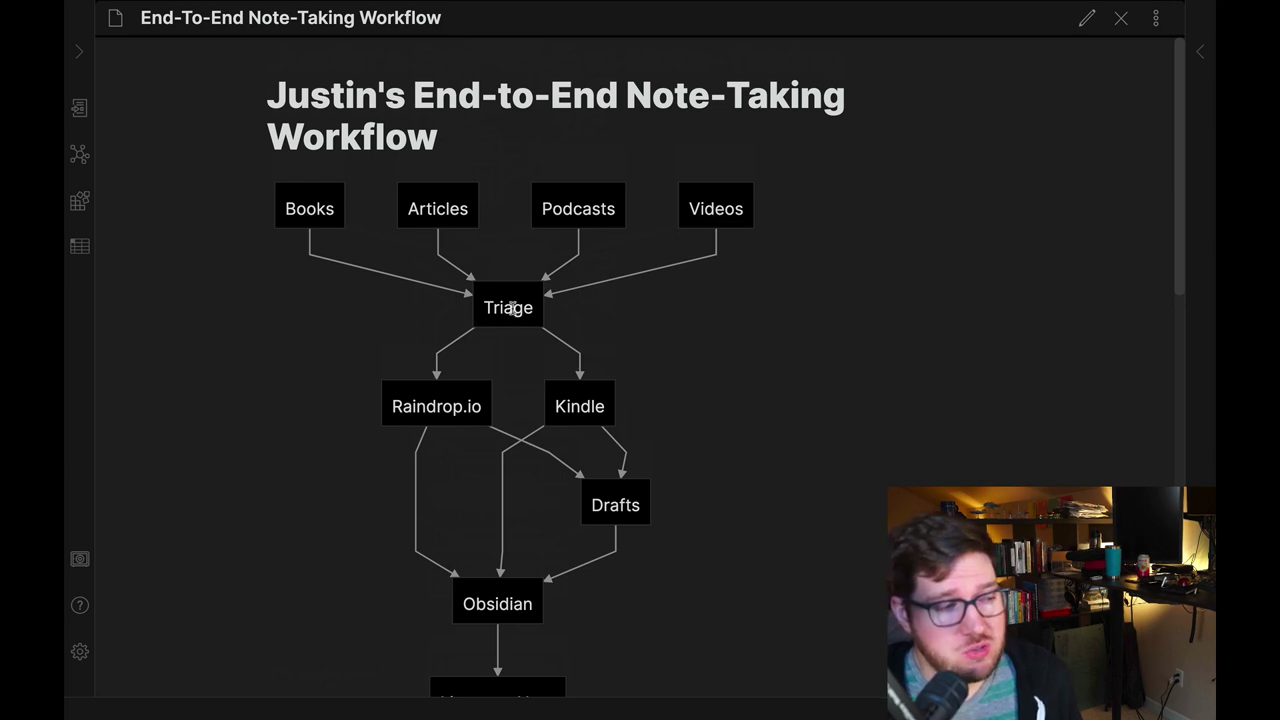
pyautogui.scroll(-1, 623, 306)
pyautogui.scroll(1, 623, 306)
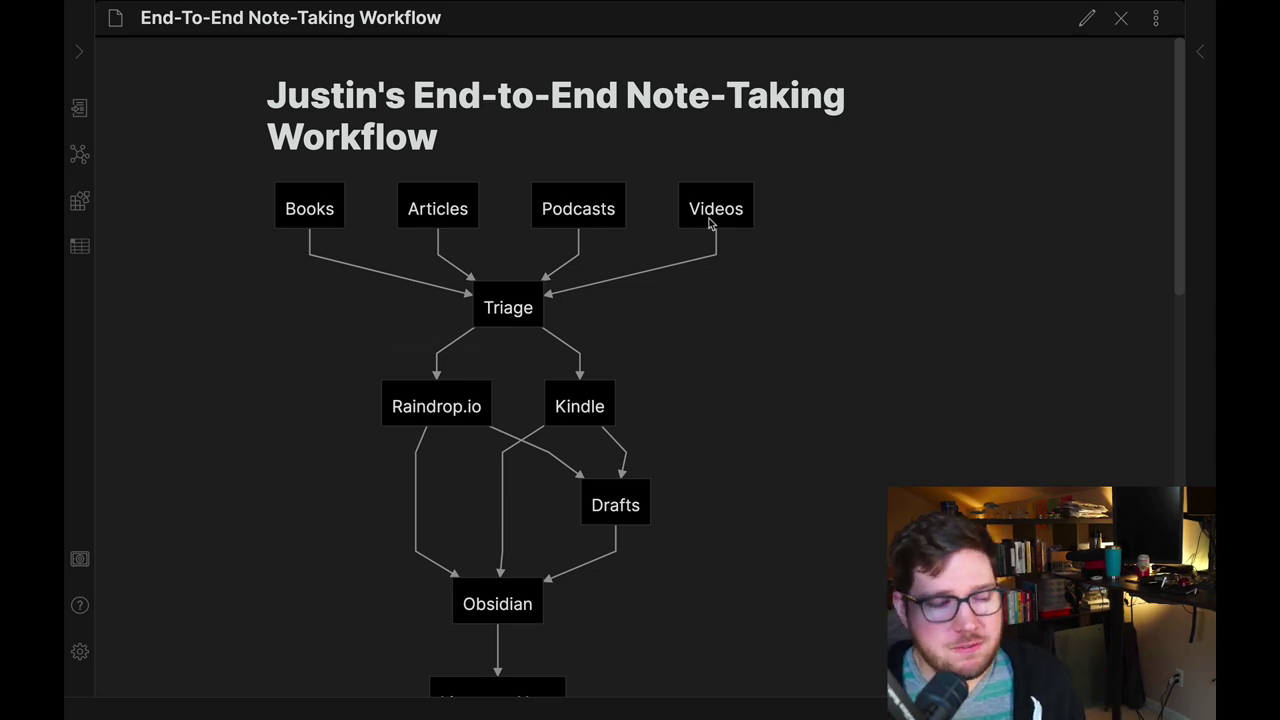
pyautogui.moveTo(393, 406); pyautogui.dragTo(477, 407)
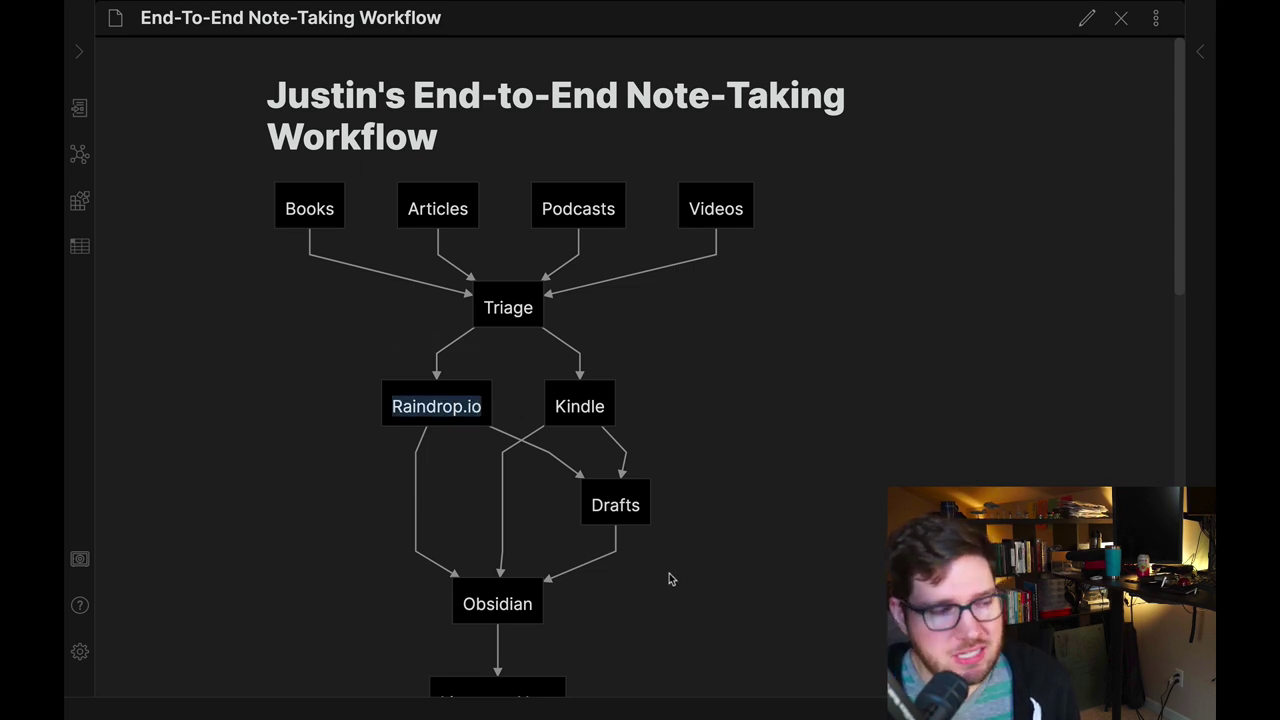
pyautogui.doubleClick(608, 505)
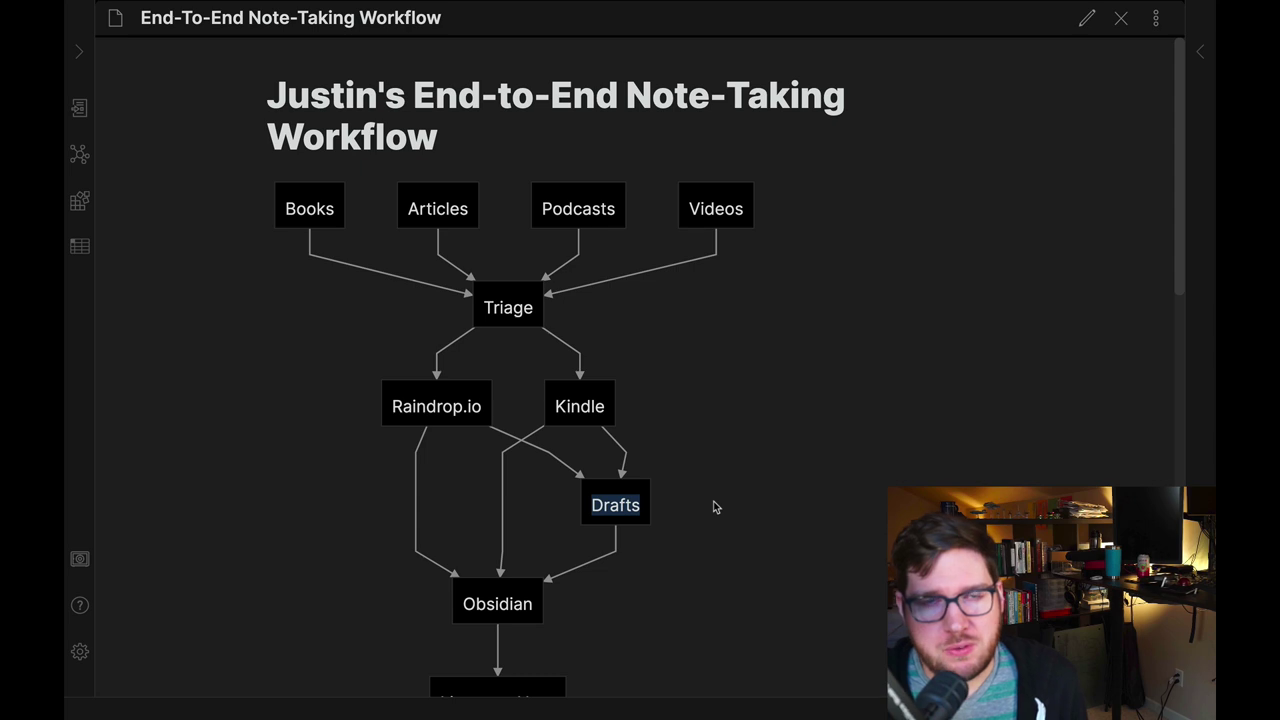
pyautogui.click(715, 507)
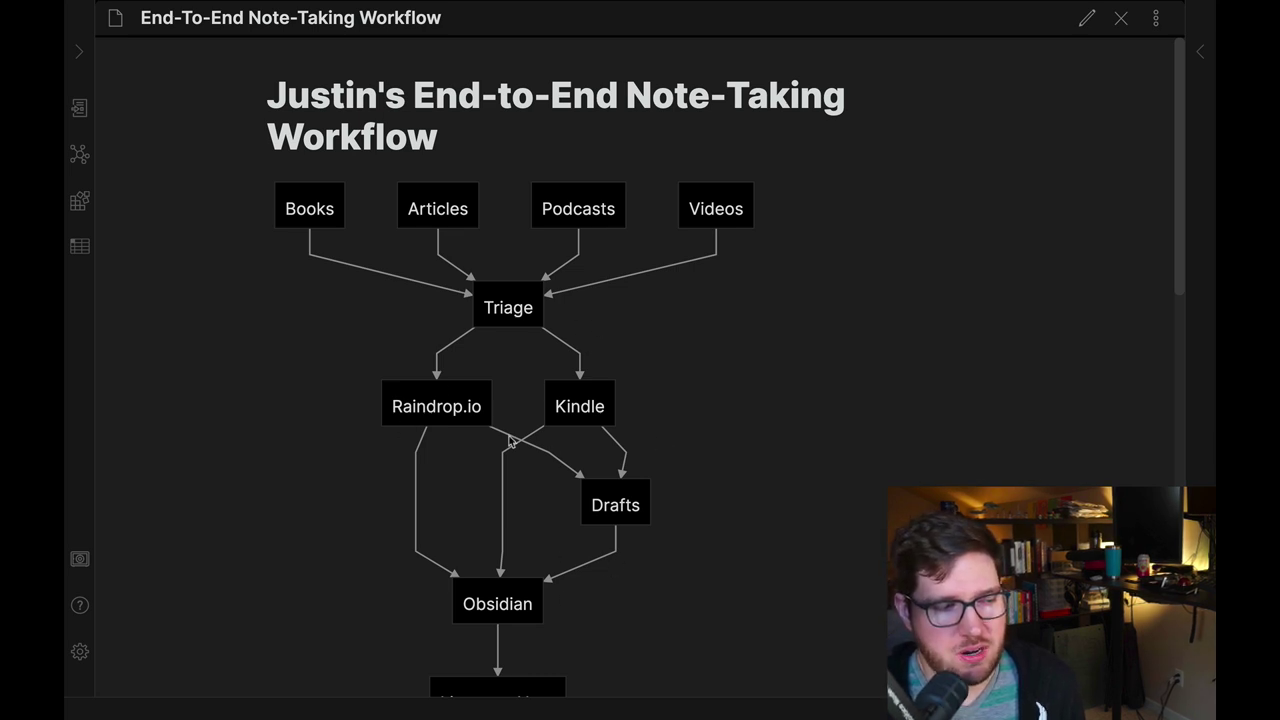
# Step: Scroll down to the LiteratureNote, PermanentNote and Publish boxes, then back up
pyautogui.scroll(-3, 510, 610)
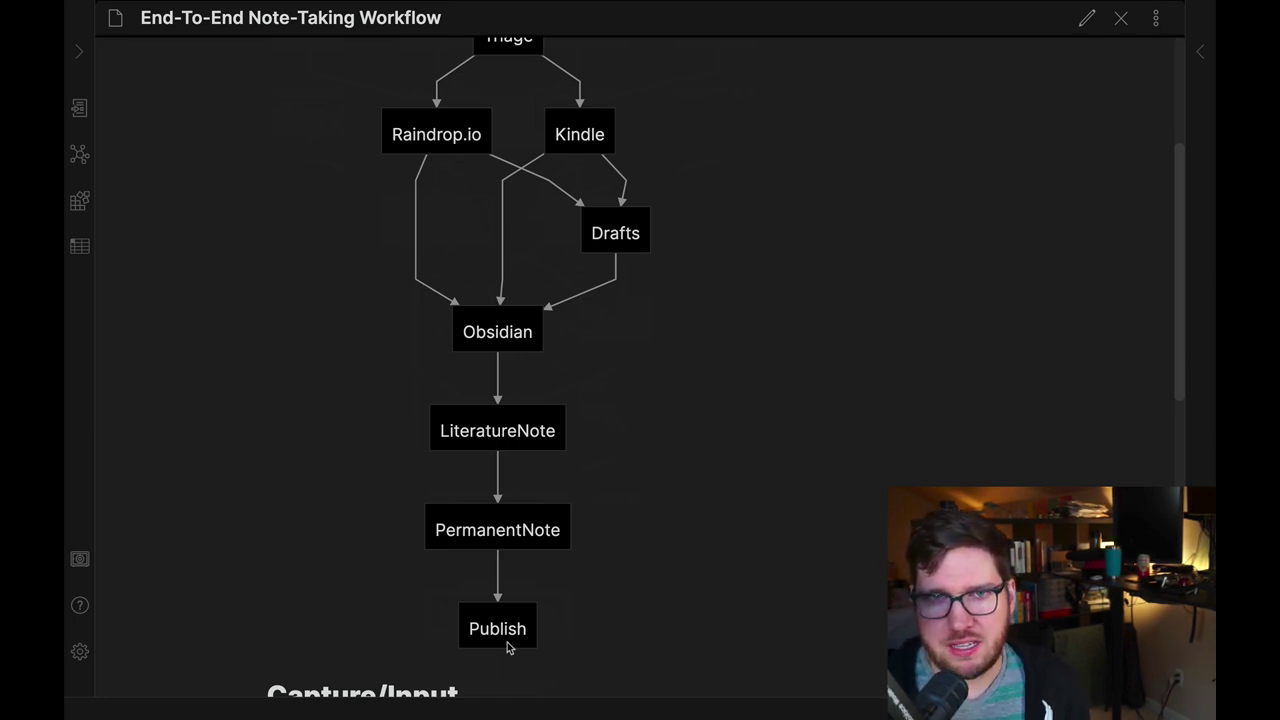
pyautogui.scroll(3, 646, 478)
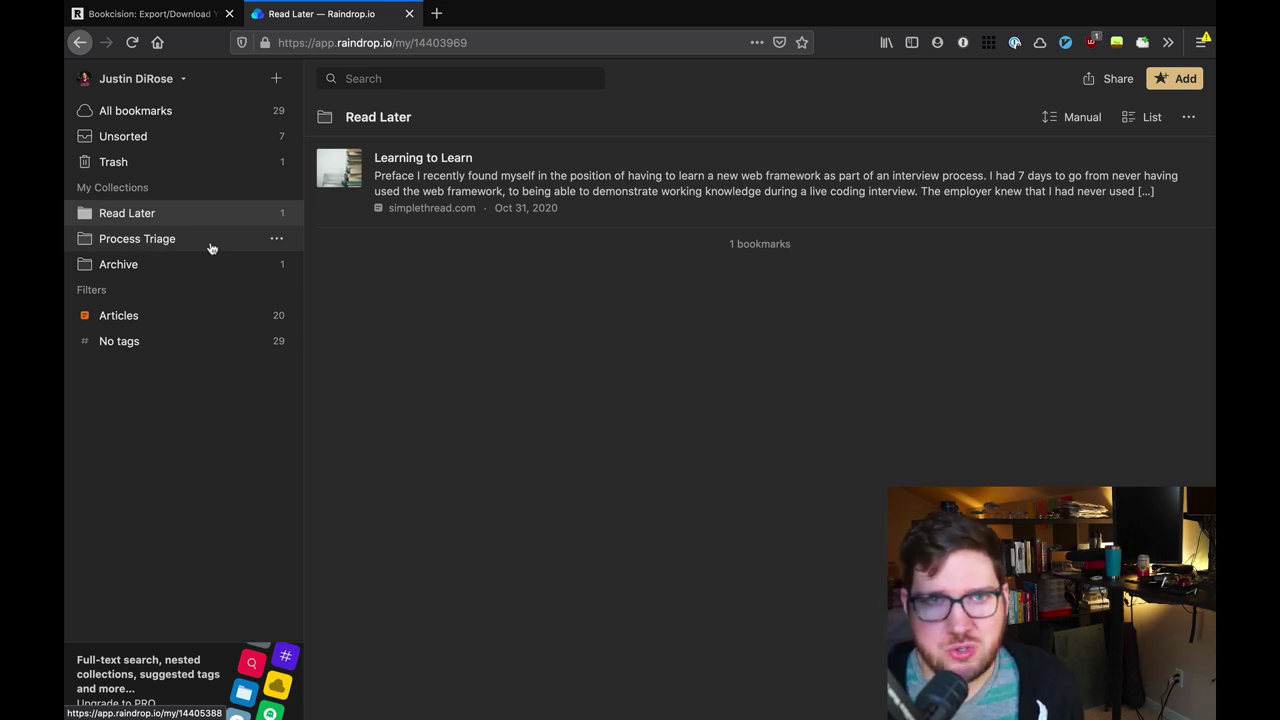
# Step: Select Process Triage under My Collections to list its 20 saved articles
pyautogui.click(148, 249)
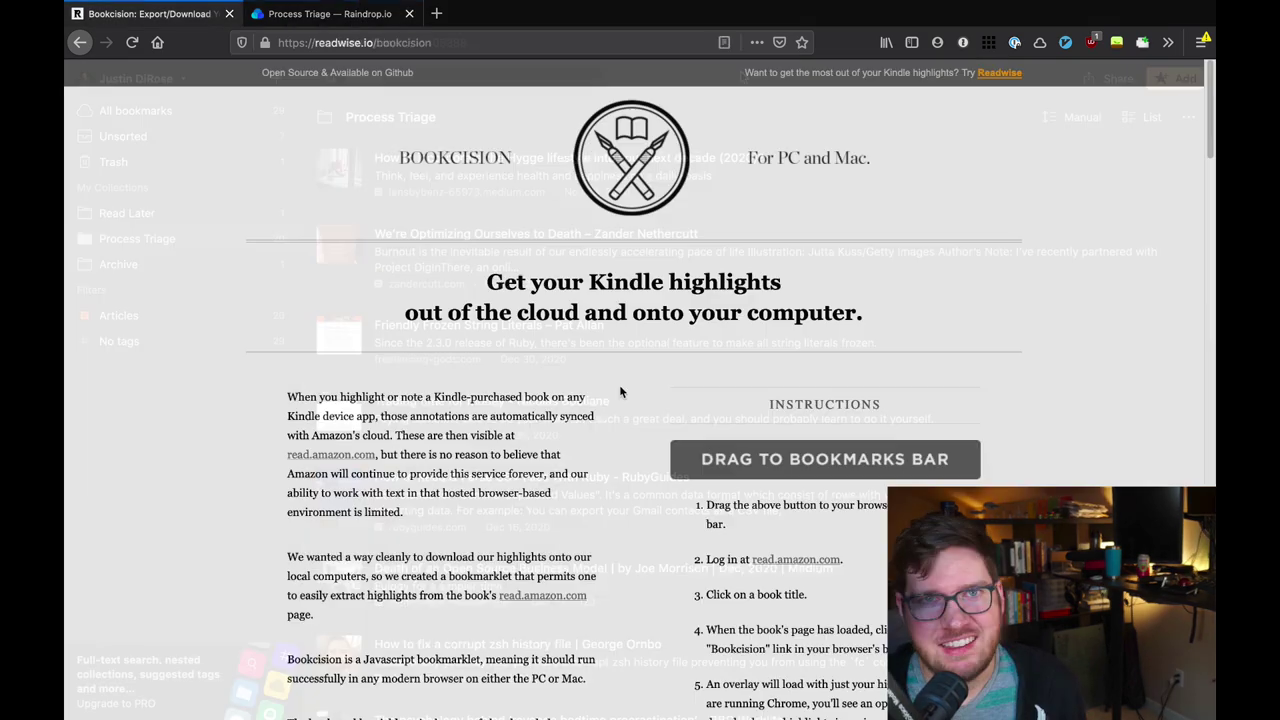
# Step: Switch to the Bookcision tab with its Kindle highlights bookmarklet instructions
pyautogui.hotkey('ctrl', 'shift', 'Tab')
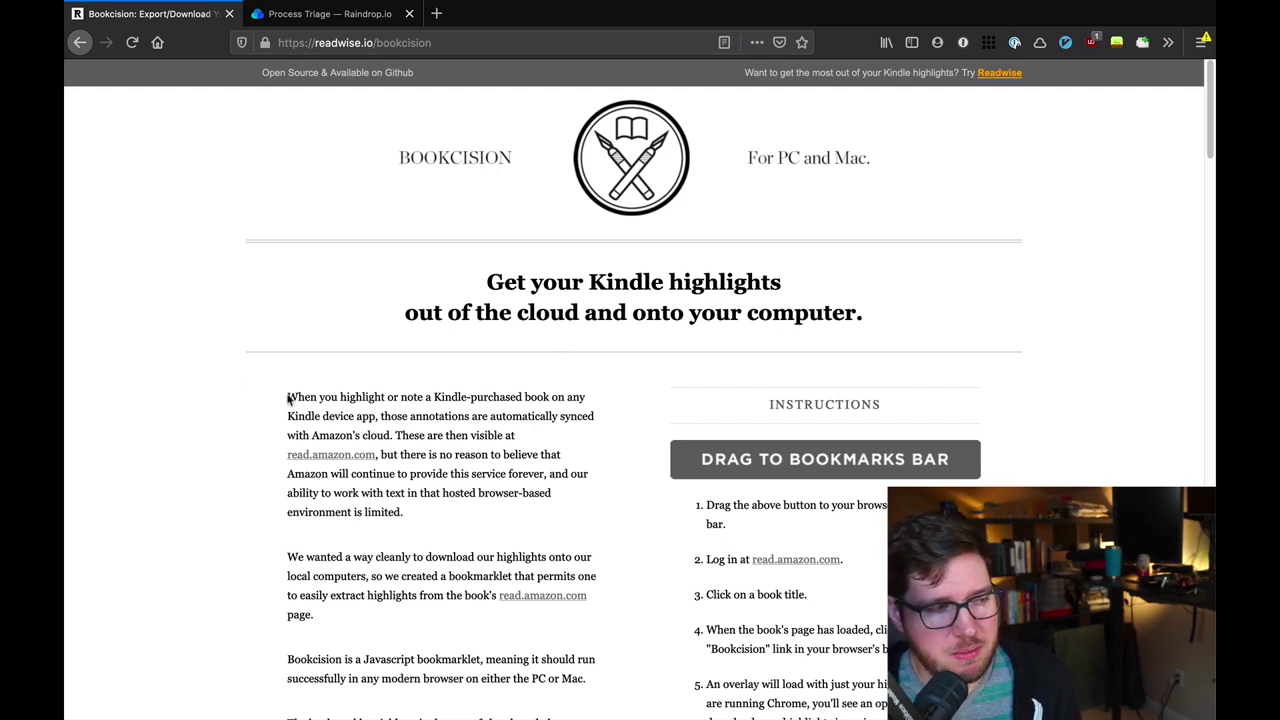
# Step: Highlight the paragraph from 'When you highlight' to 'environment is limited.'
pyautogui.moveTo(288, 399); pyautogui.dragTo(445, 521)
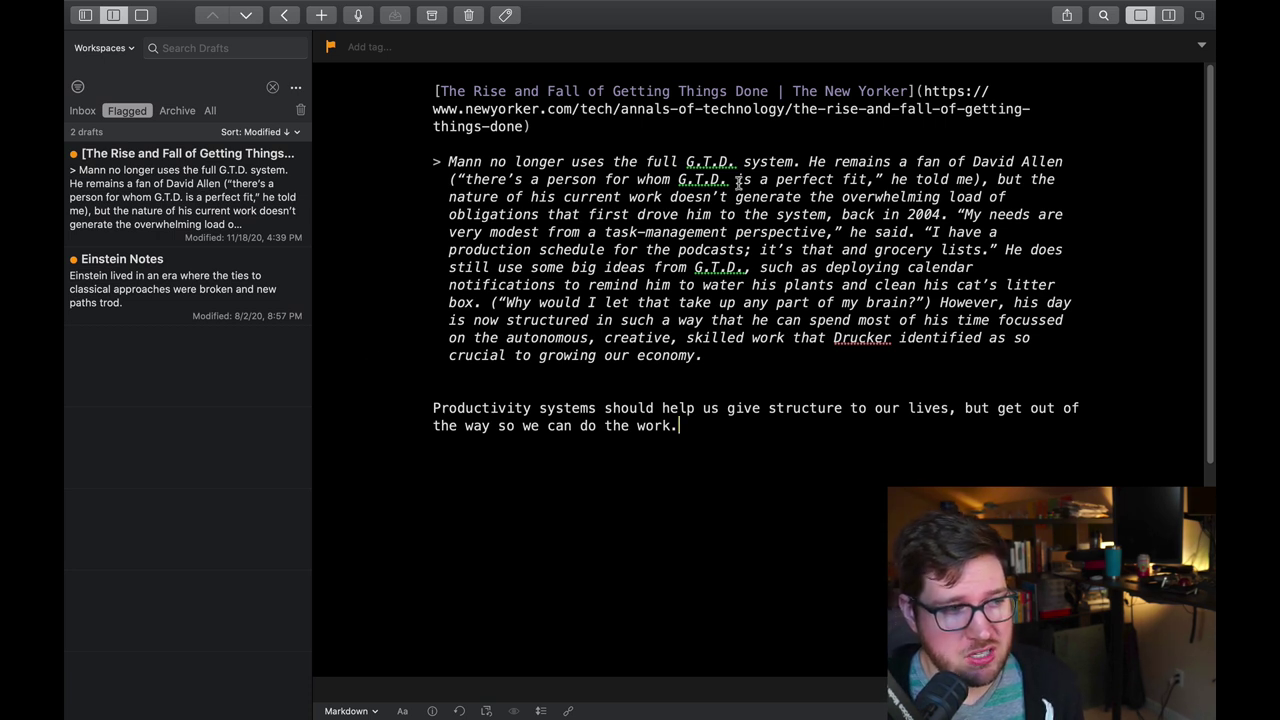
pyautogui.moveTo(441, 91); pyautogui.dragTo(768, 94)
pyautogui.click(805, 127)
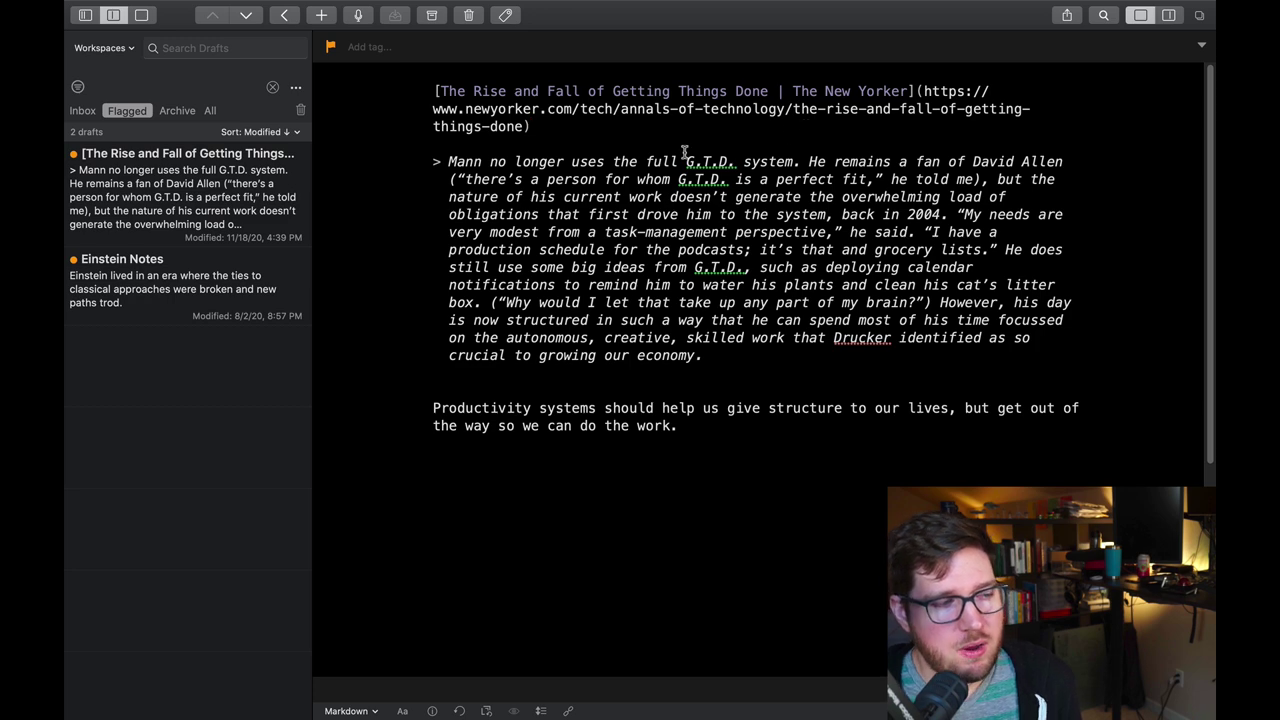
pyautogui.moveTo(442, 161); pyautogui.dragTo(430, 95)
pyautogui.click(808, 359)
# Step: Highlight the Markdown link paragraph and the quoted New Yorker GTD passage
pyautogui.click(426, 100)
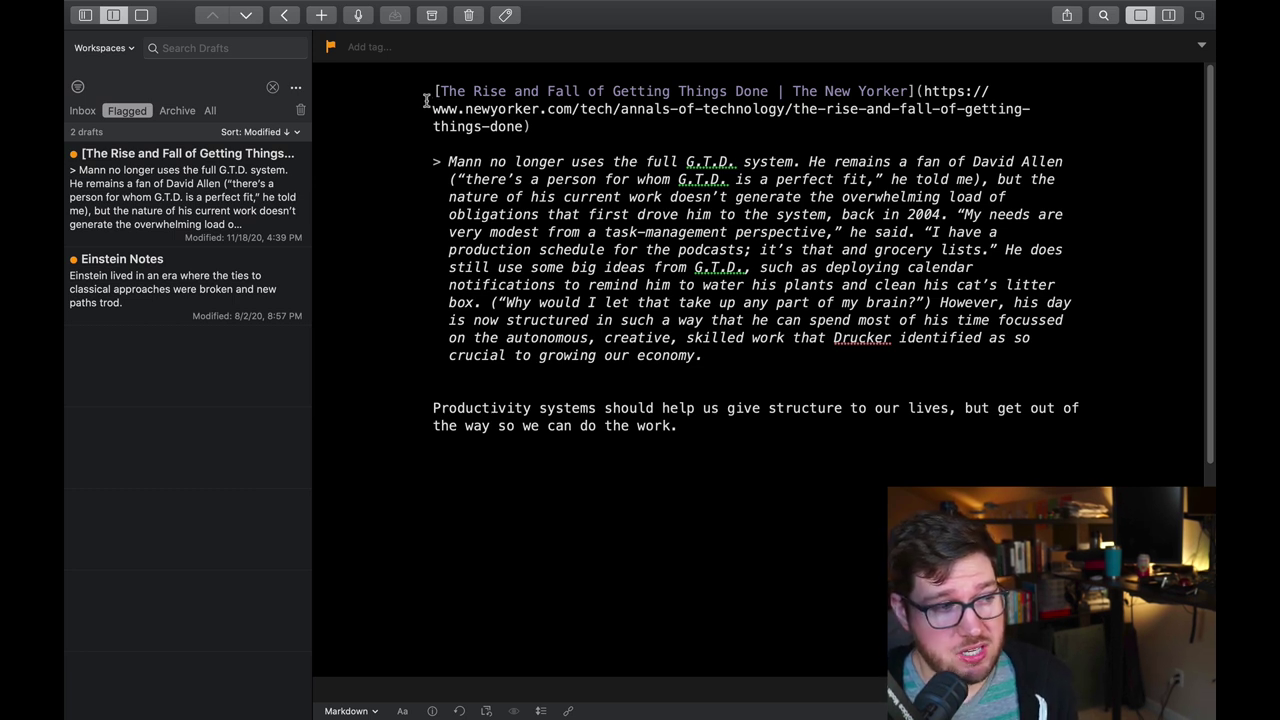
pyautogui.moveTo(436, 90); pyautogui.dragTo(552, 127)
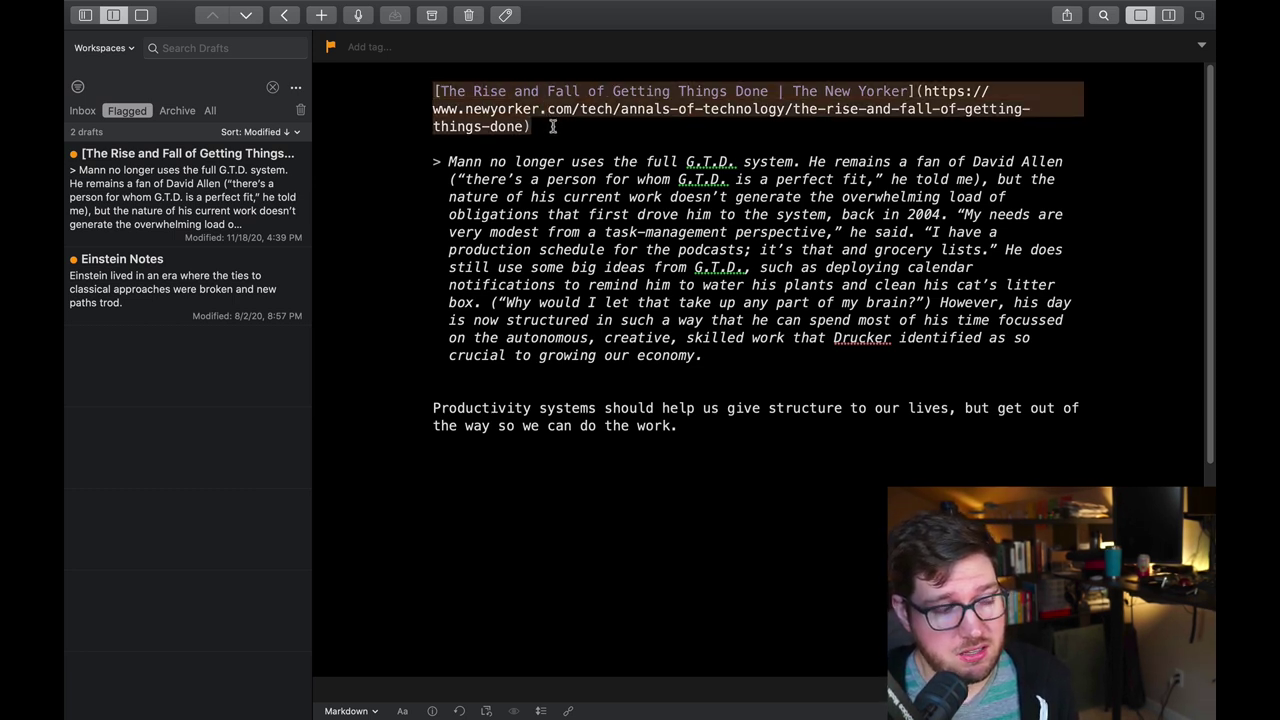
pyautogui.click(575, 124)
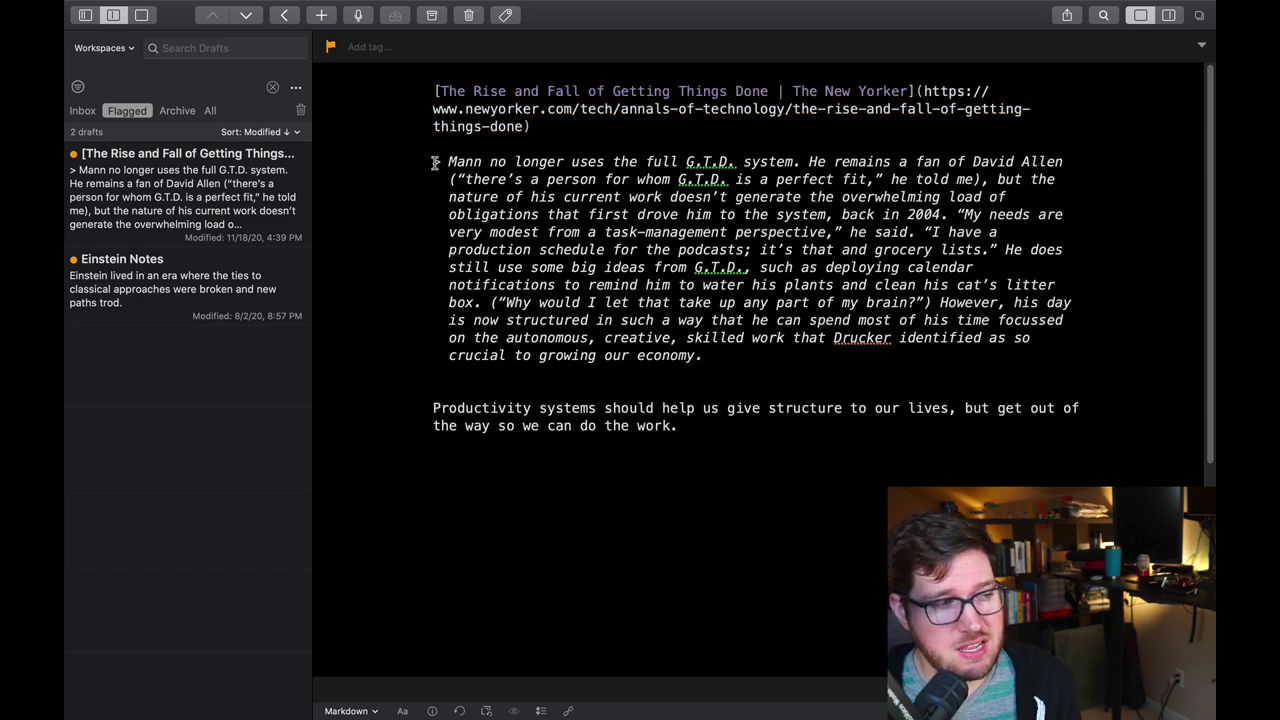
pyautogui.moveTo(434, 160); pyautogui.dragTo(745, 380)
# Step: Point out the closing Productivity systems paragraph, then move to the Einstein Notes draft
pyautogui.moveTo(737, 423); pyautogui.dragTo(418, 408)
pyautogui.click(476, 387)
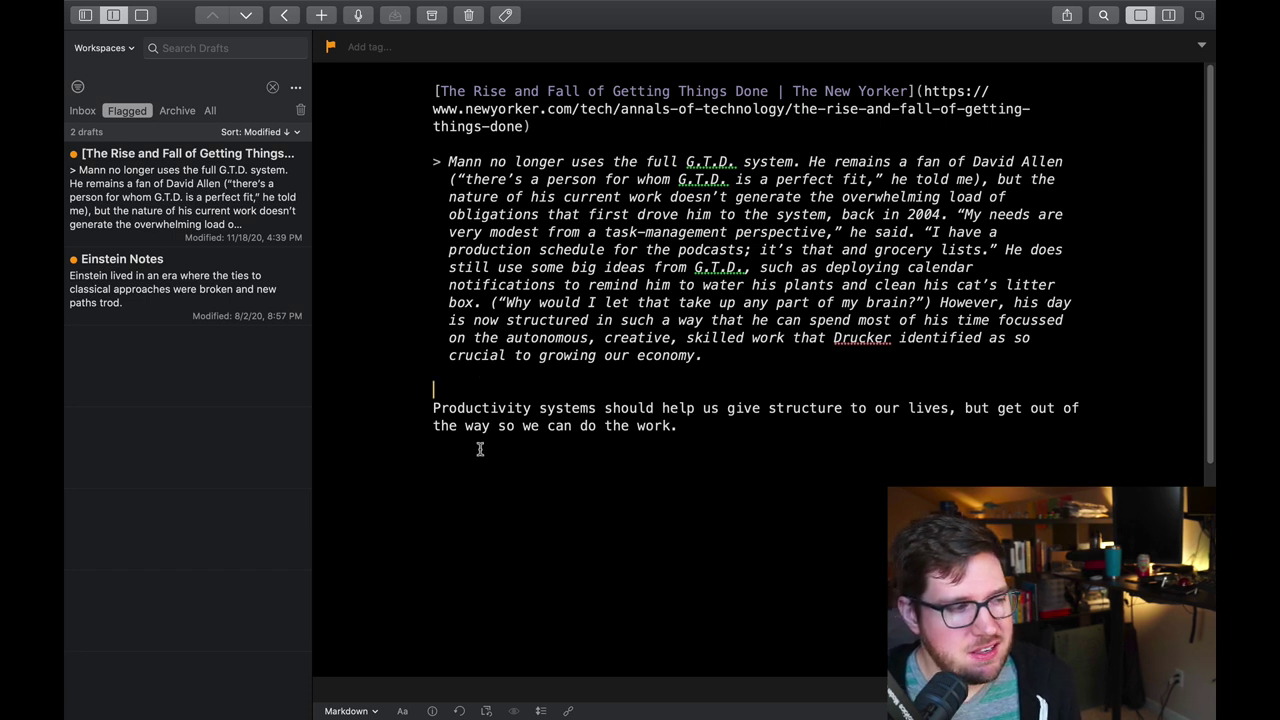
pyautogui.moveTo(433, 408); pyautogui.dragTo(966, 408)
pyautogui.click(998, 408)
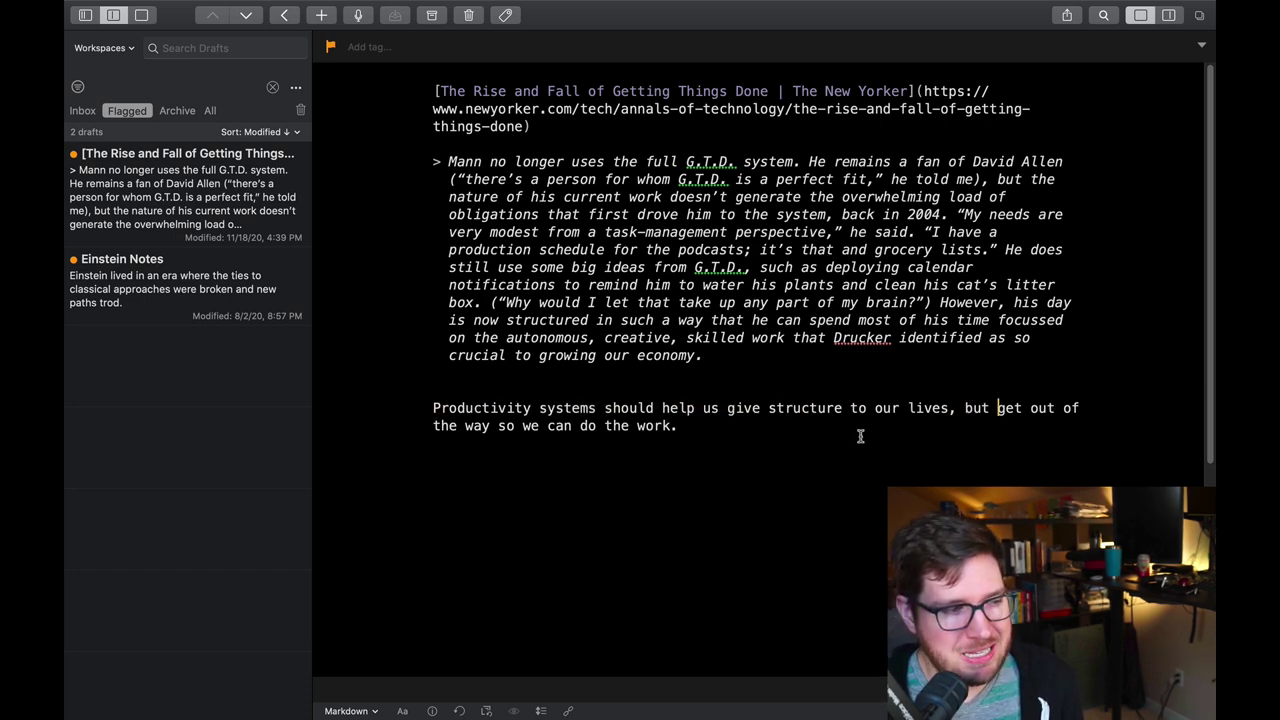
pyautogui.click(793, 437)
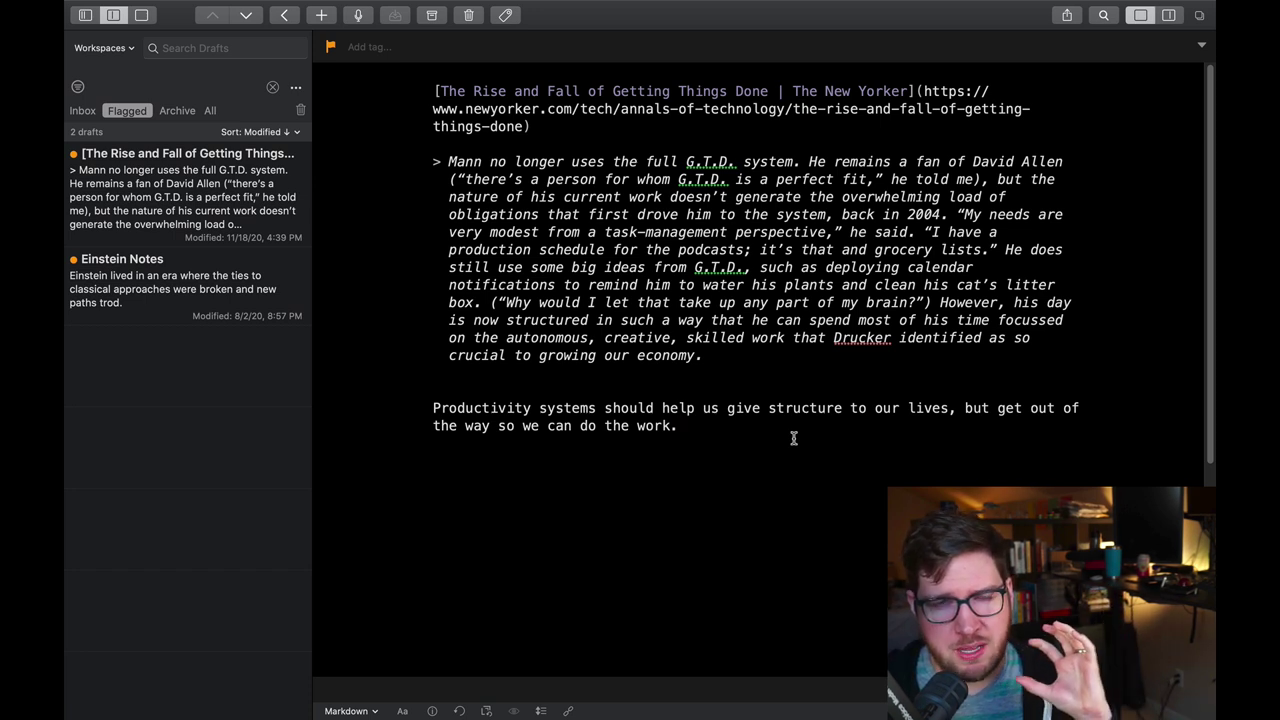
pyautogui.moveTo(680, 426); pyautogui.dragTo(380, 408)
pyautogui.click(736, 427)
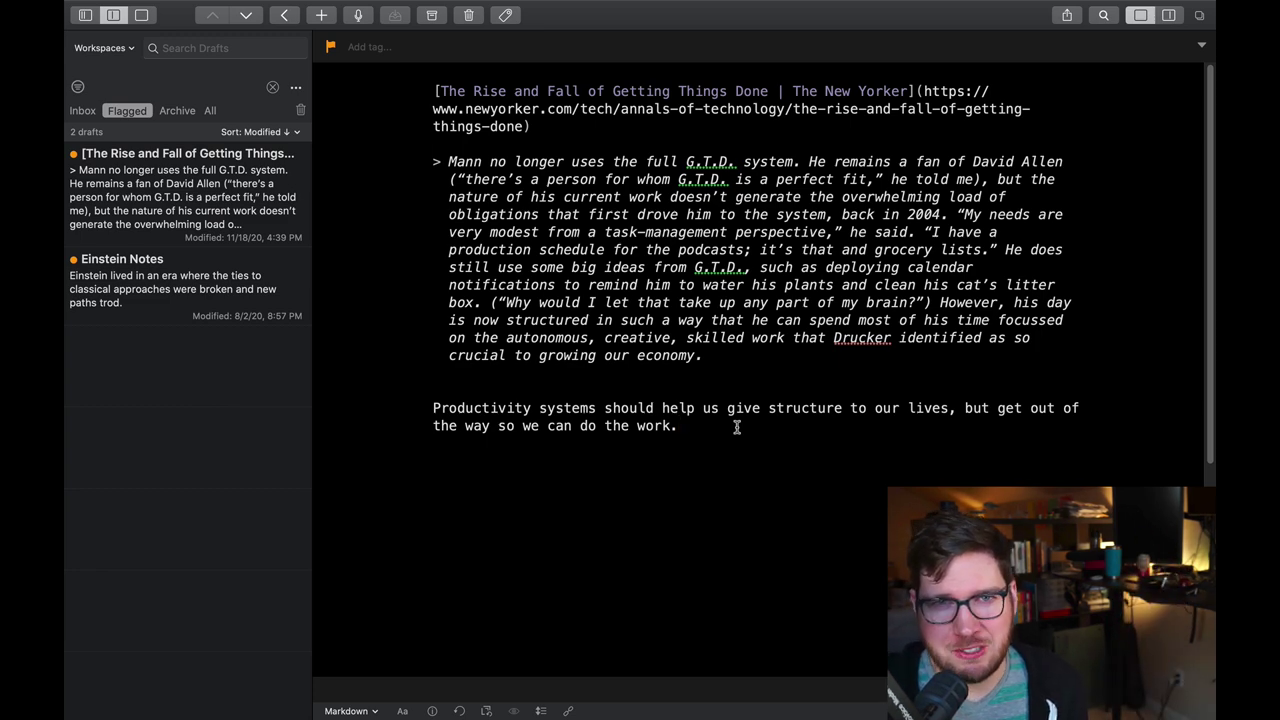
pyautogui.press('super+alt+Down')
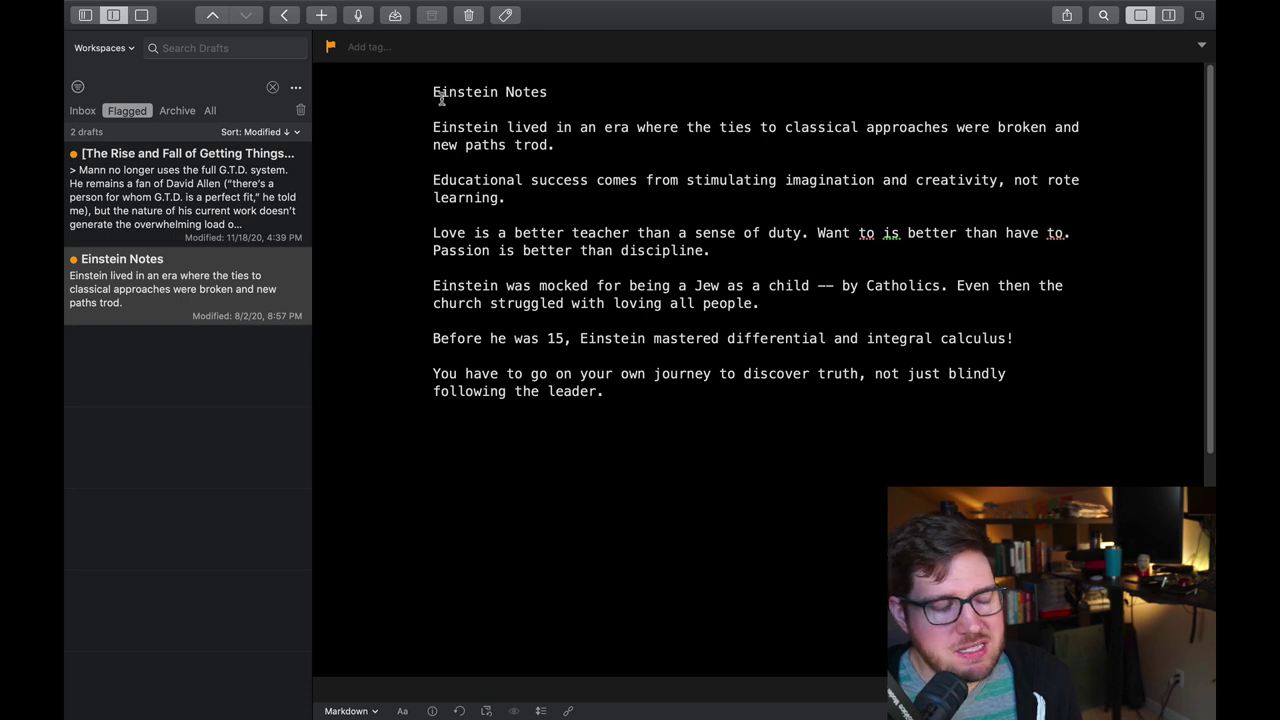
# Step: Highlight the opening Einstein paragraph of the draft to point it out
pyautogui.moveTo(432, 127); pyautogui.dragTo(510, 132)
pyautogui.tripleClick(510, 132)
pyautogui.click(662, 141)
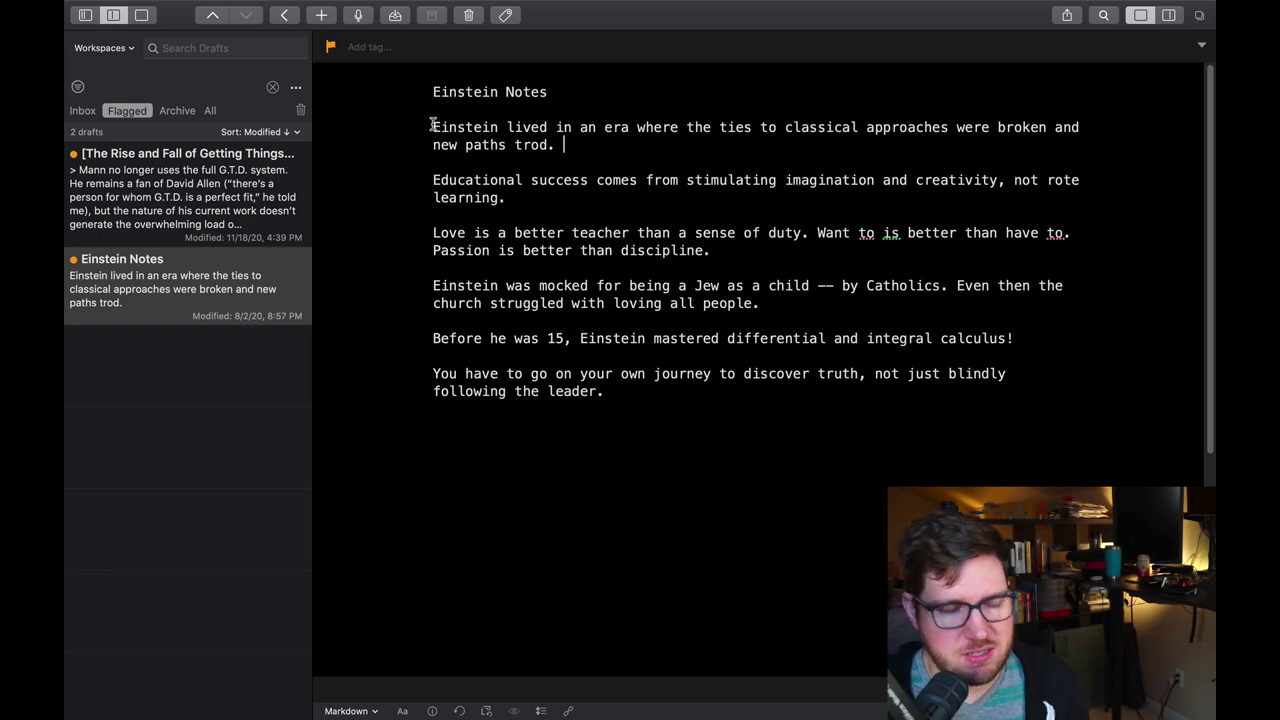
pyautogui.moveTo(432, 127); pyautogui.dragTo(592, 148)
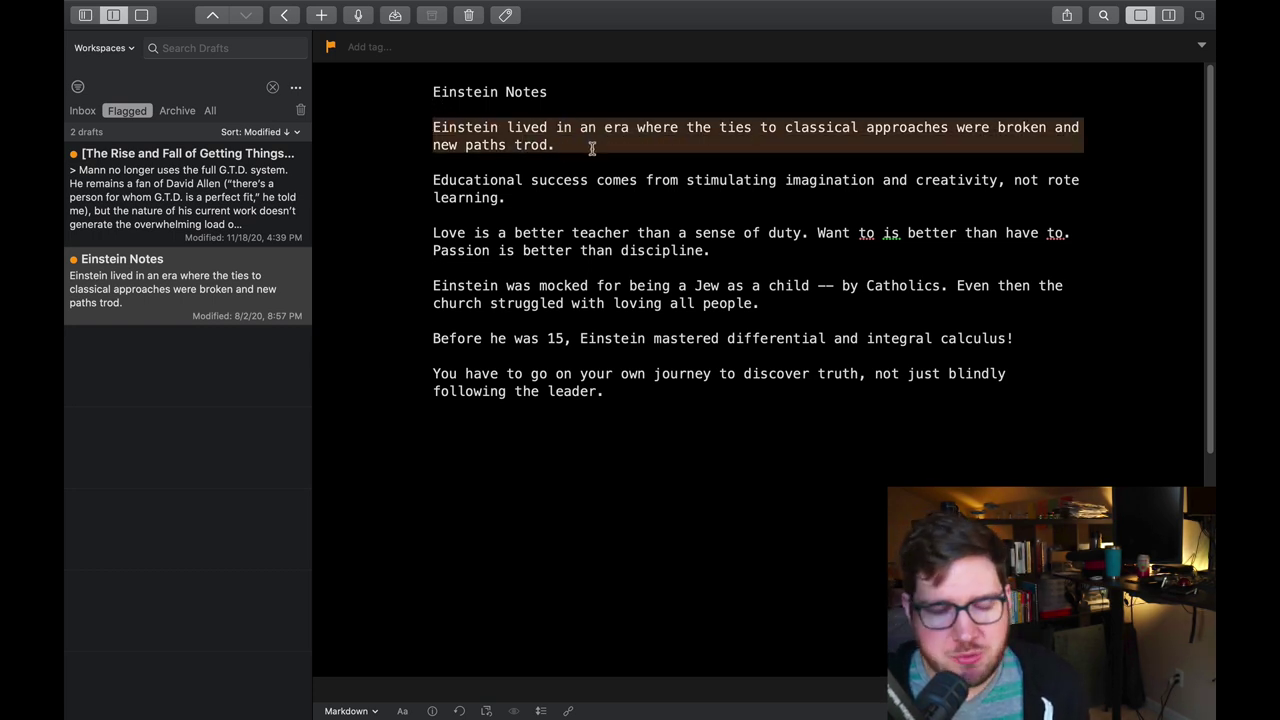
pyautogui.click(582, 152)
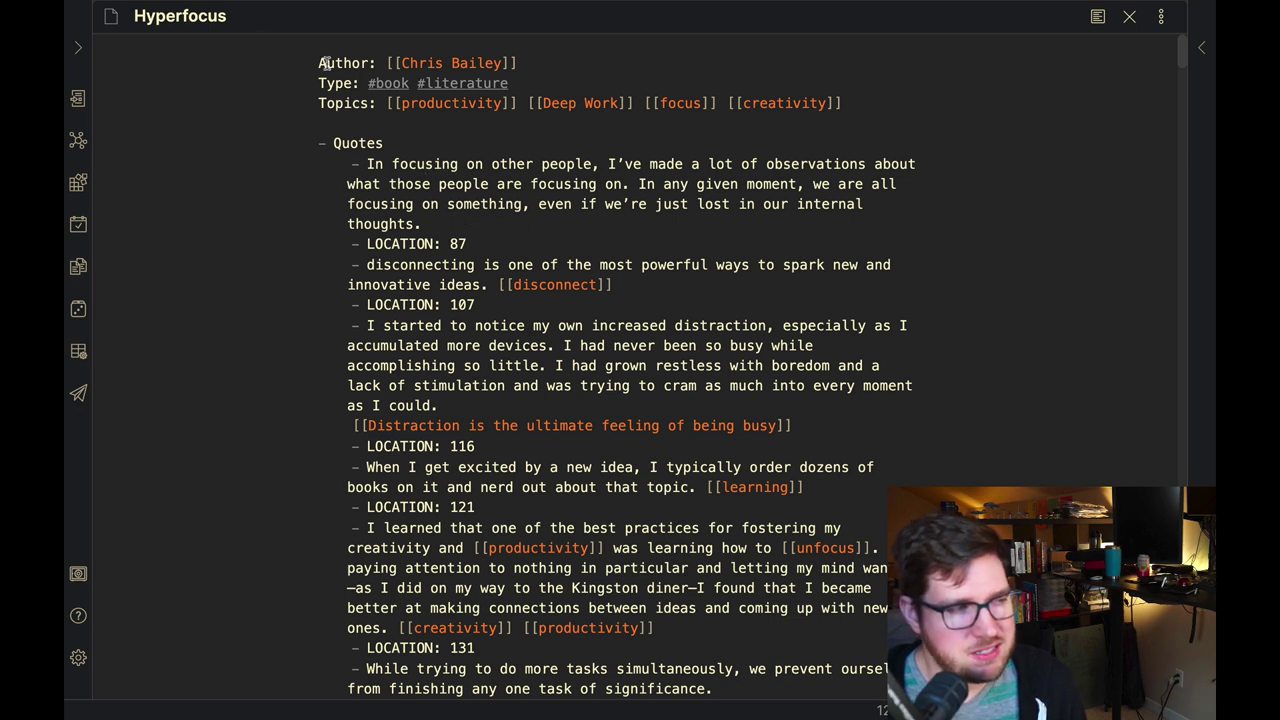
pyautogui.moveTo(320, 61); pyautogui.dragTo(931, 100)
pyautogui.click(934, 107)
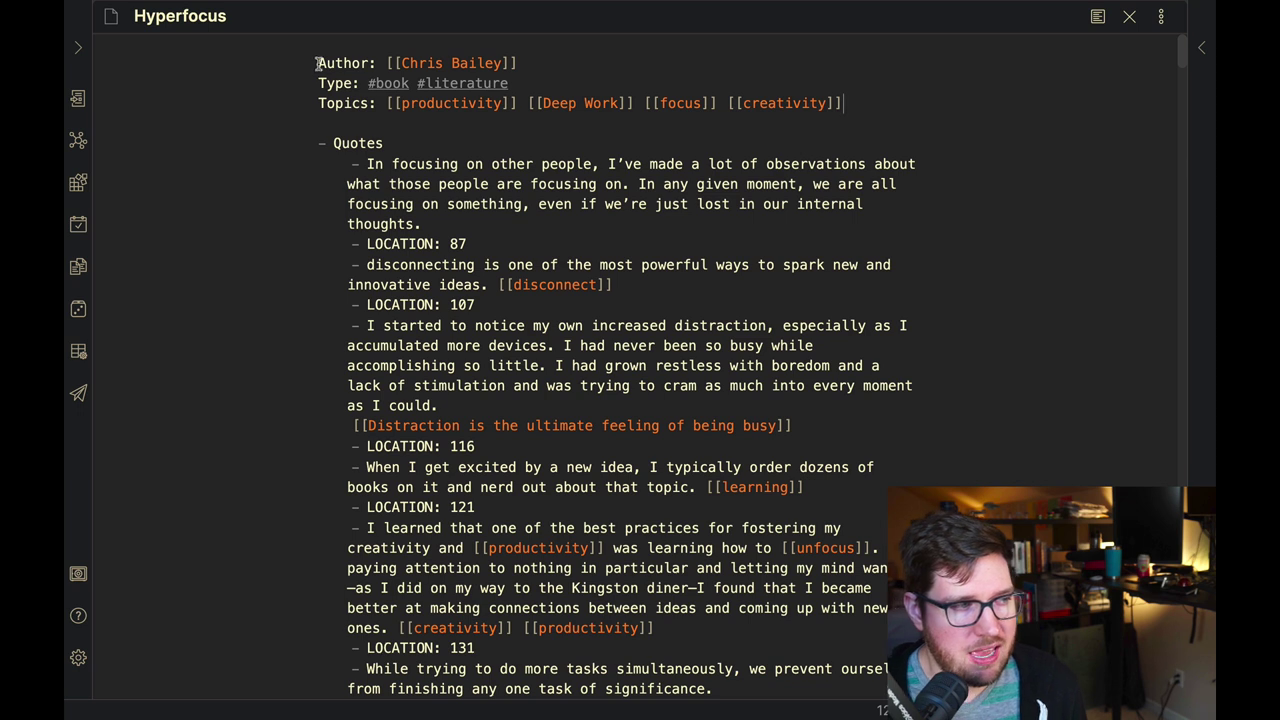
pyautogui.moveTo(318, 63); pyautogui.dragTo(377, 63)
pyautogui.moveTo(517, 63); pyautogui.dragTo(390, 63)
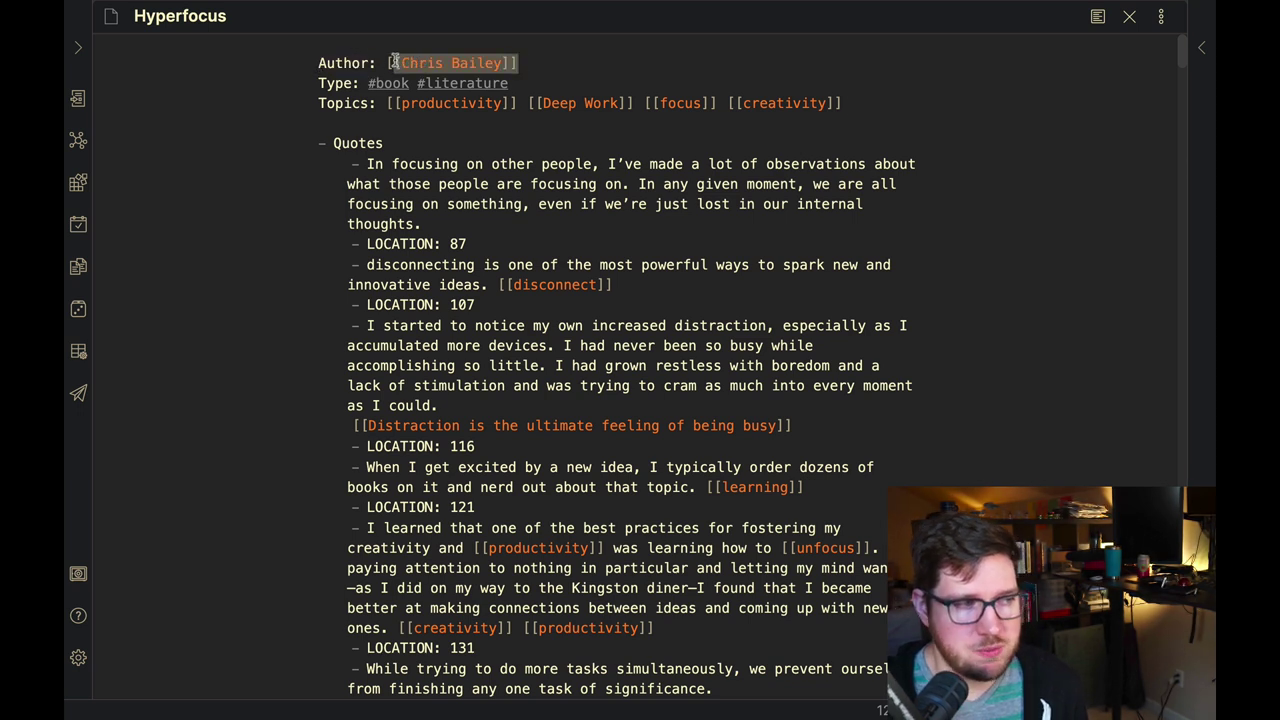
pyautogui.click(586, 64)
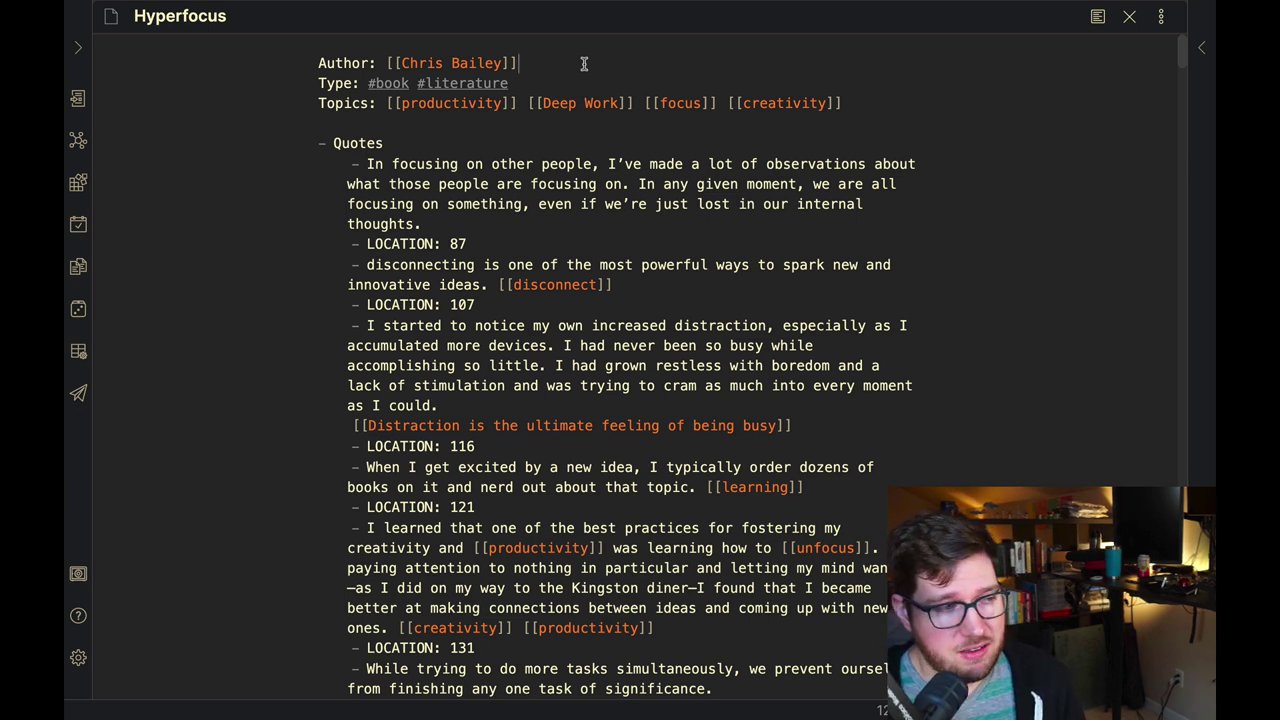
pyautogui.moveTo(318, 84); pyautogui.dragTo(358, 84)
pyautogui.click(585, 86)
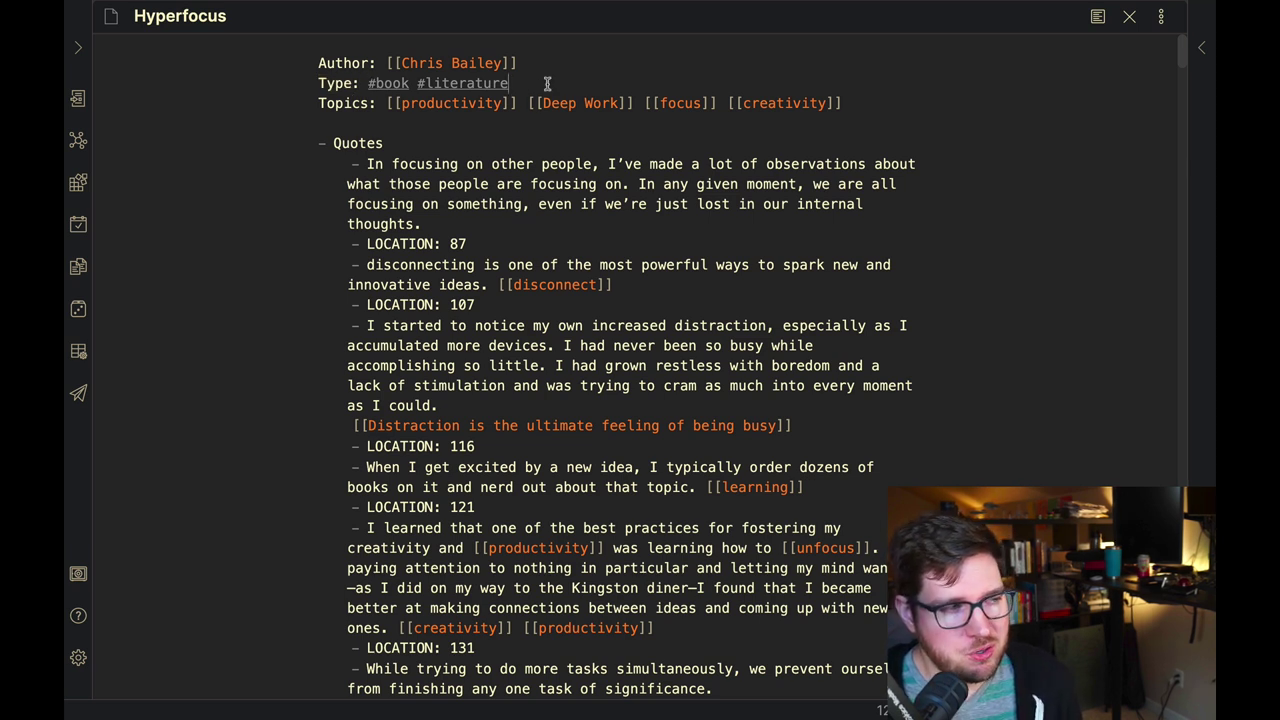
pyautogui.moveTo(547, 84); pyautogui.dragTo(418, 84)
pyautogui.click(550, 84)
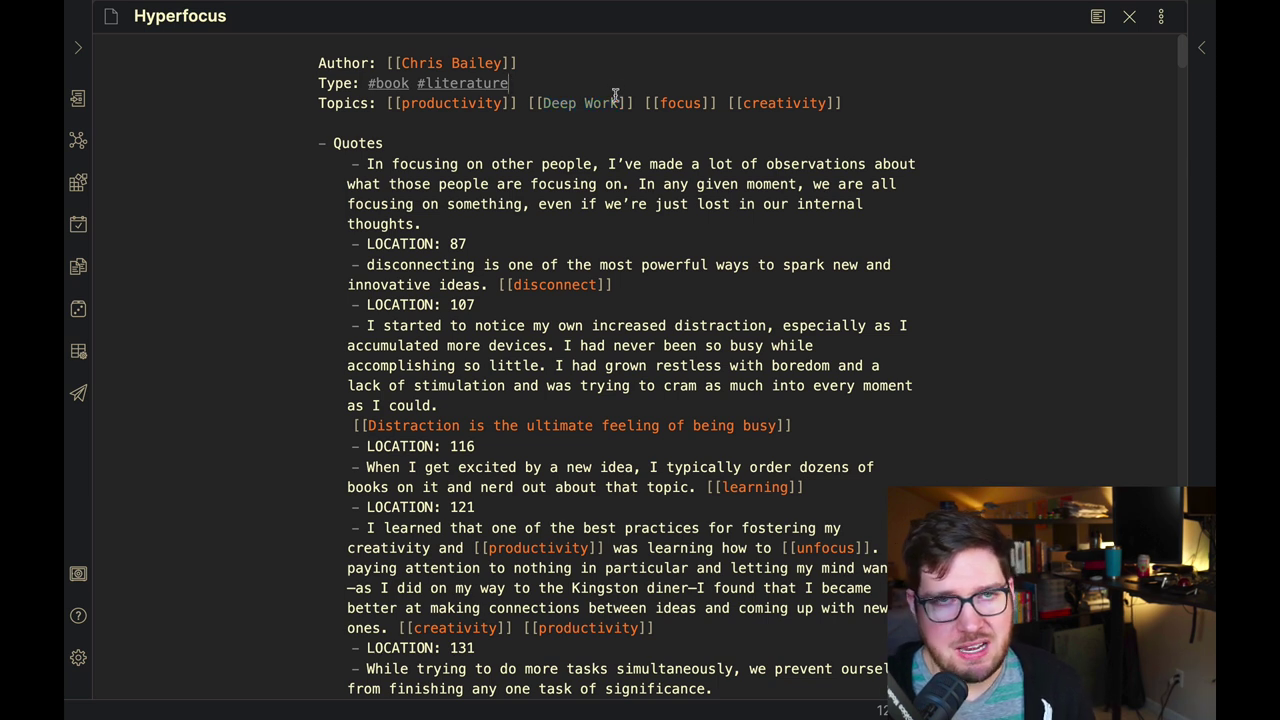
pyautogui.moveTo(317, 103); pyautogui.dragTo(866, 108)
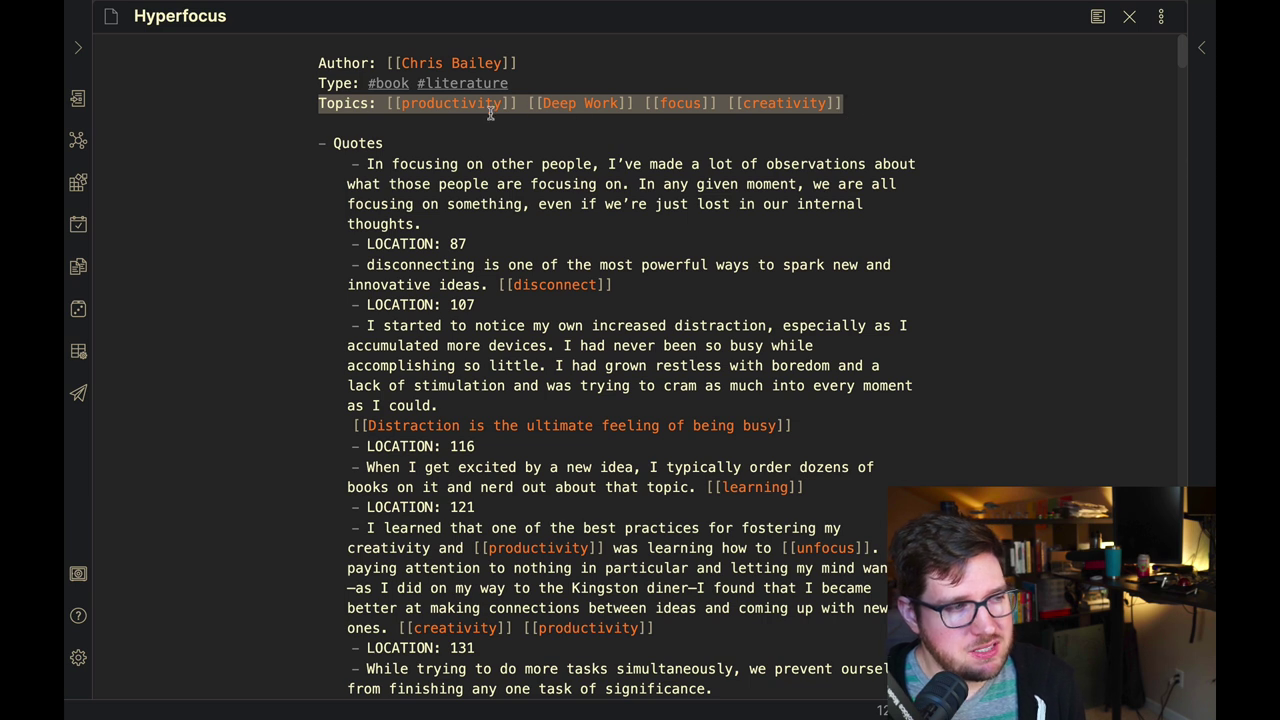
pyautogui.click(600, 121)
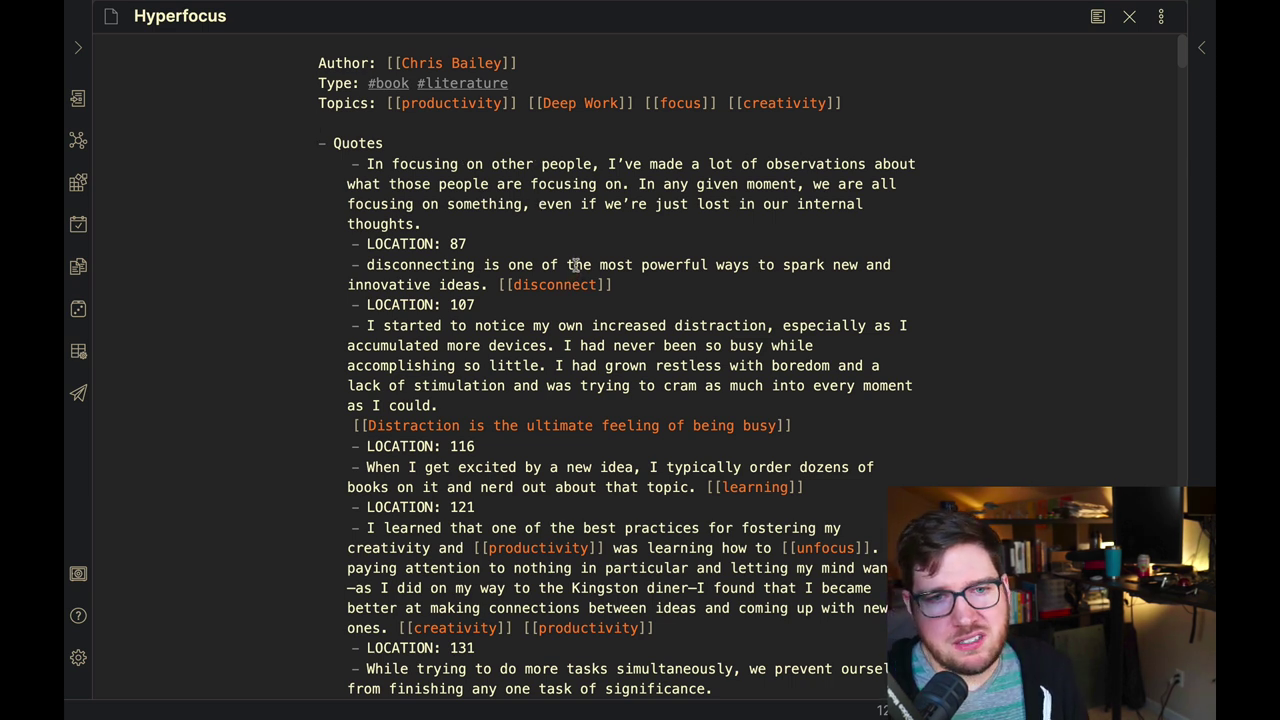
# Step: Scroll through the Hyperfocus note's tags, topics and Kindle quotes
pyautogui.click(346, 124)
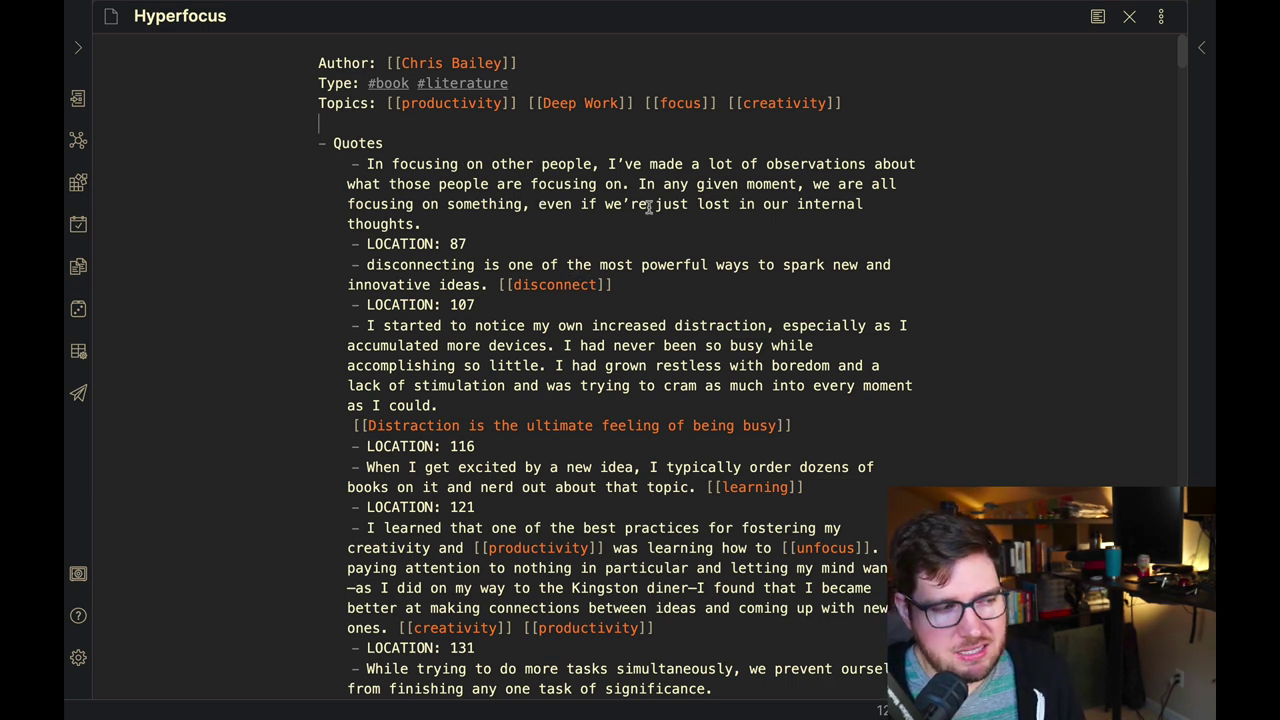
pyautogui.scroll(-3, 508, 303)
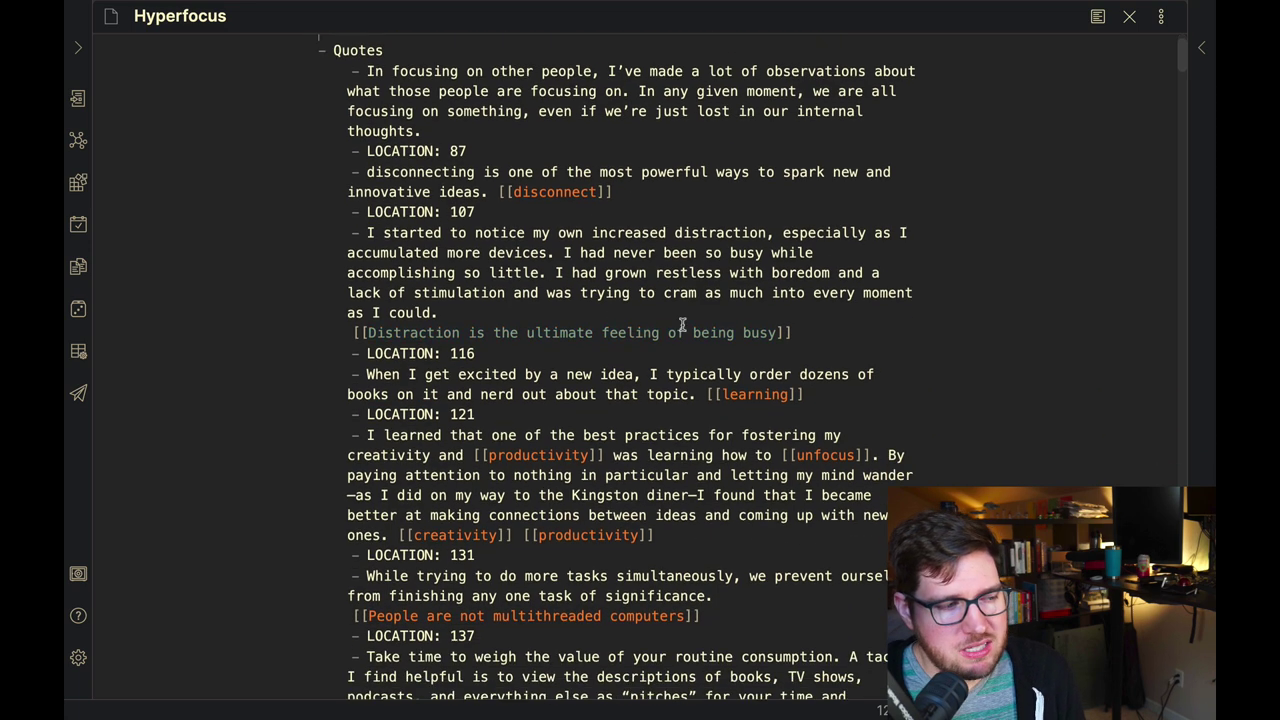
pyautogui.scroll(-2, 682, 323)
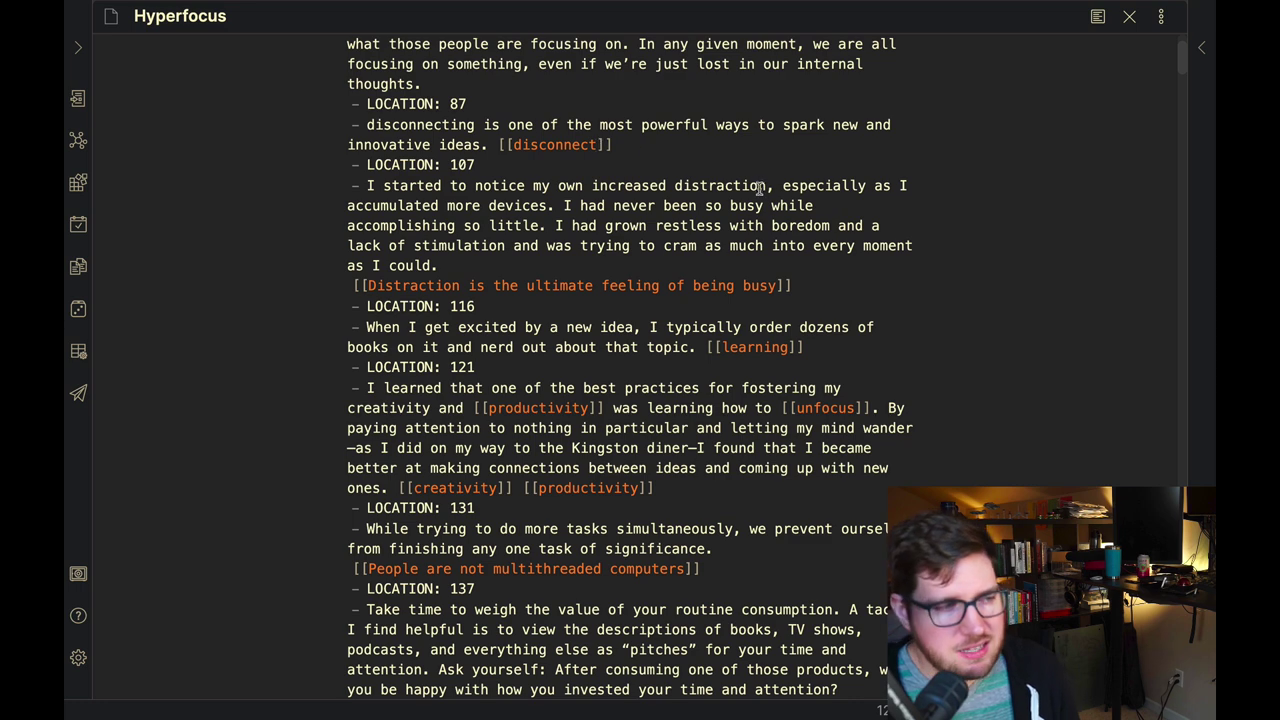
pyautogui.scroll(-1, 753, 205)
pyautogui.scroll(5, 753, 205)
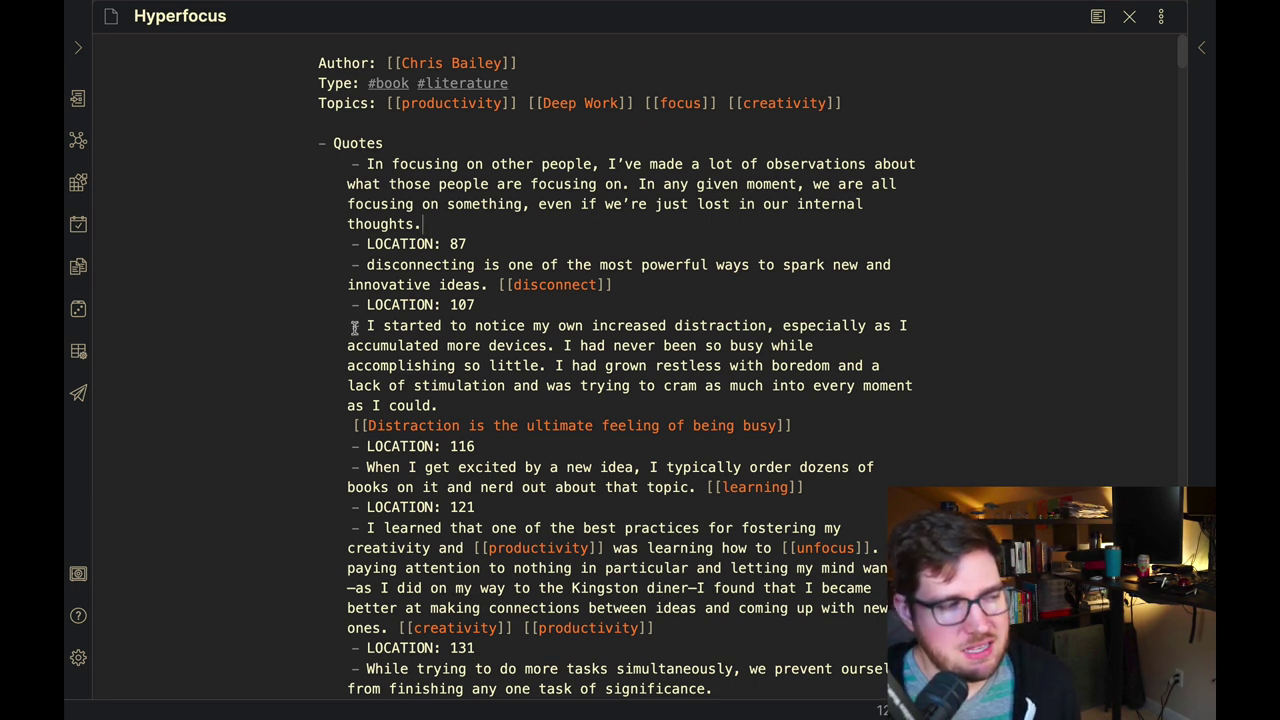
# Step: Highlight the 'I started to notice' quote and its Distraction is the ultimate feeling of being busy link
pyautogui.moveTo(370, 325); pyautogui.dragTo(438, 405)
pyautogui.press('Right')
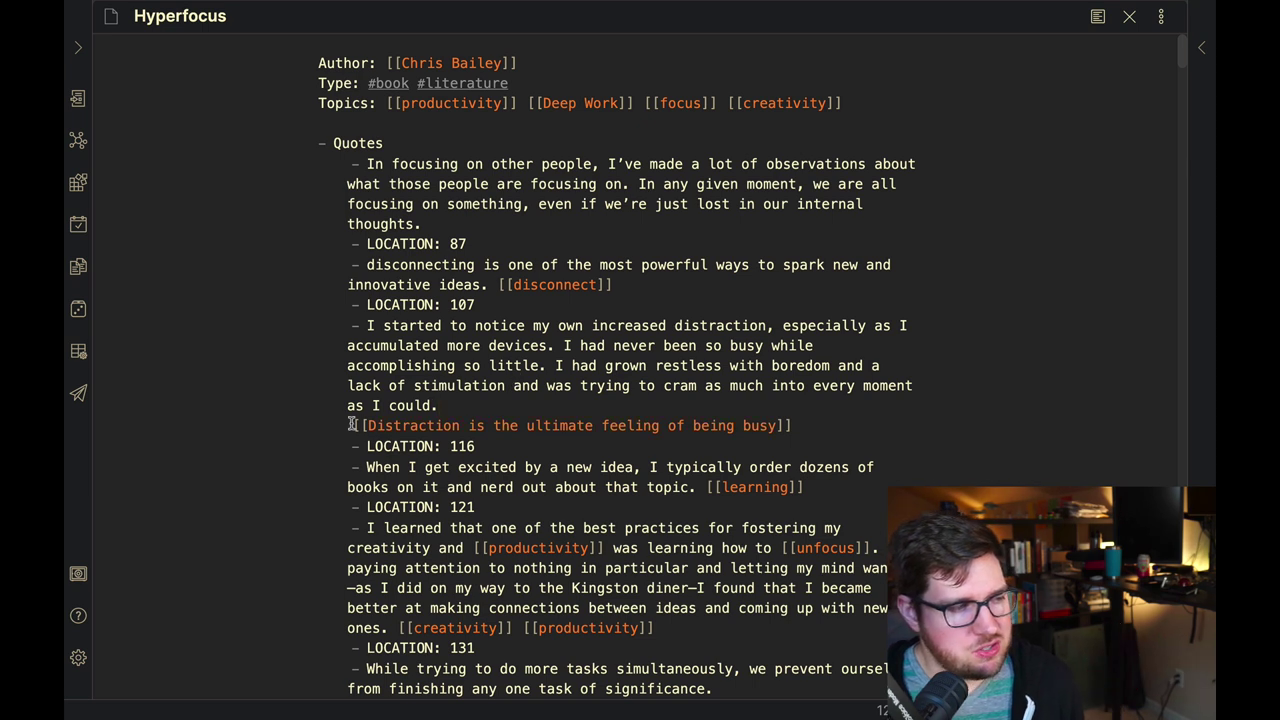
pyautogui.moveTo(352, 426); pyautogui.dragTo(797, 408)
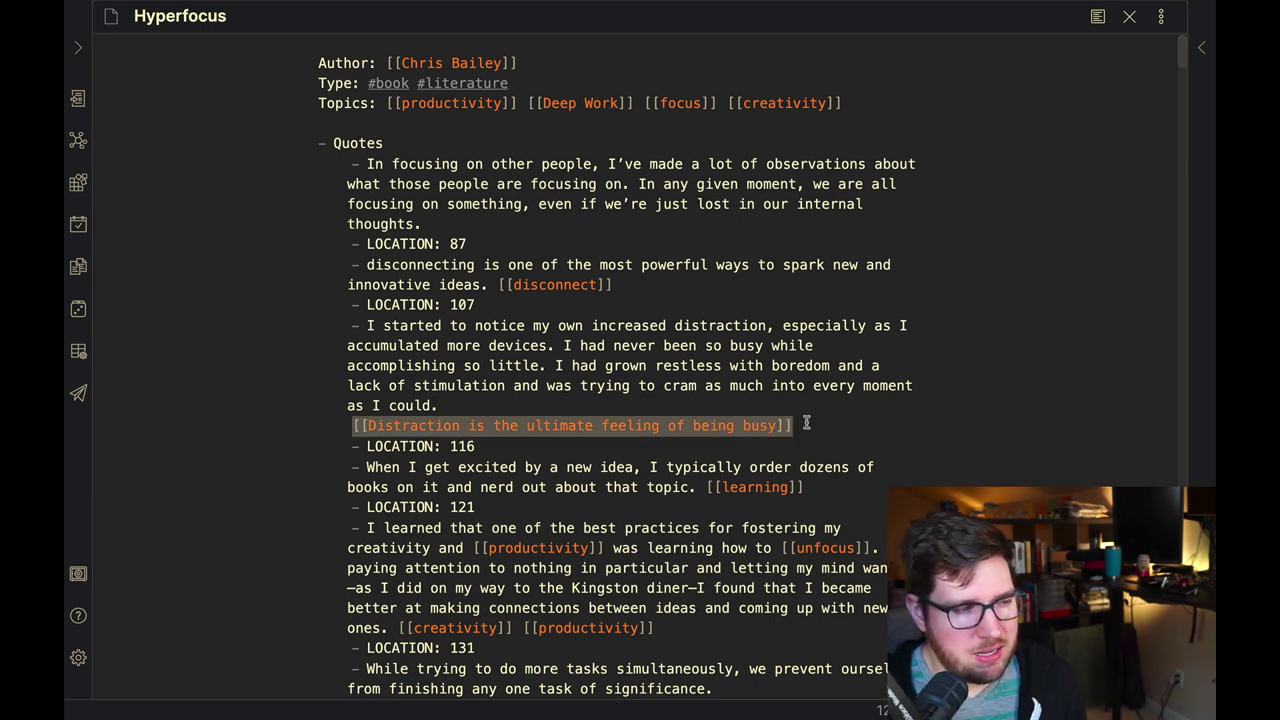
pyautogui.click(808, 420)
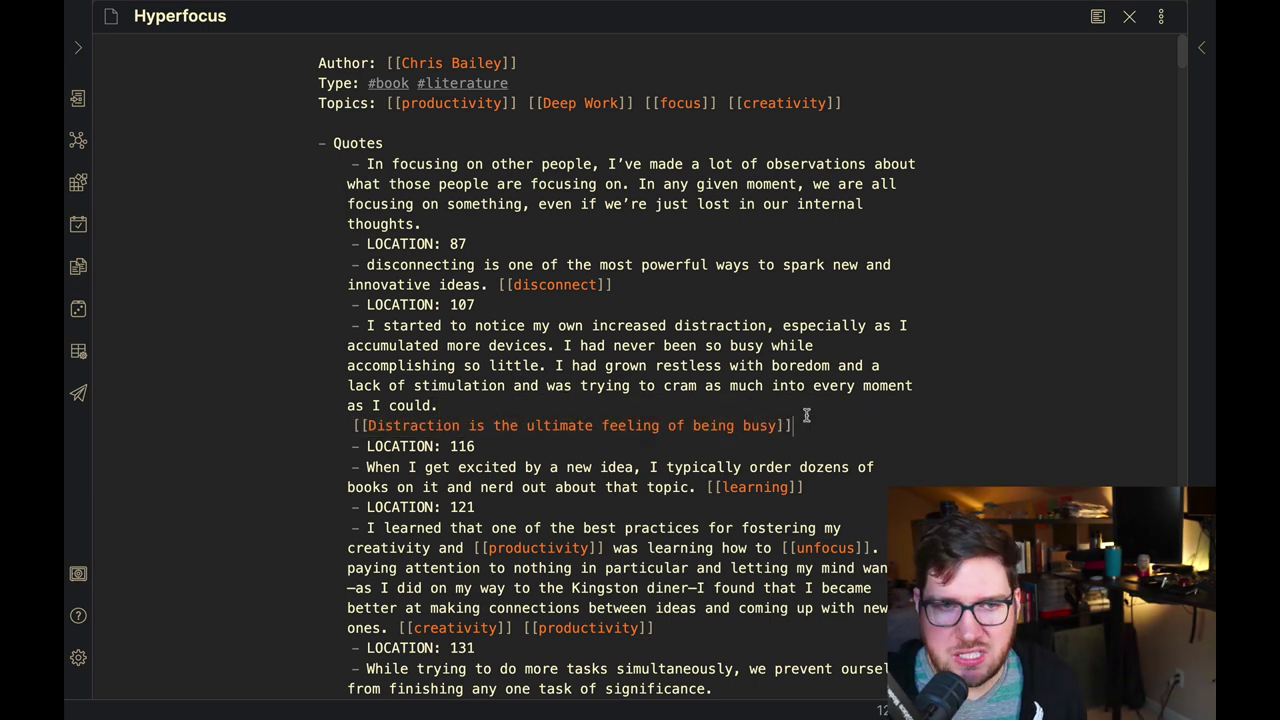
# Step: Follow the link to the Distraction note and highlight its Reference back to Hyperfocus
pyautogui.click(665, 424)
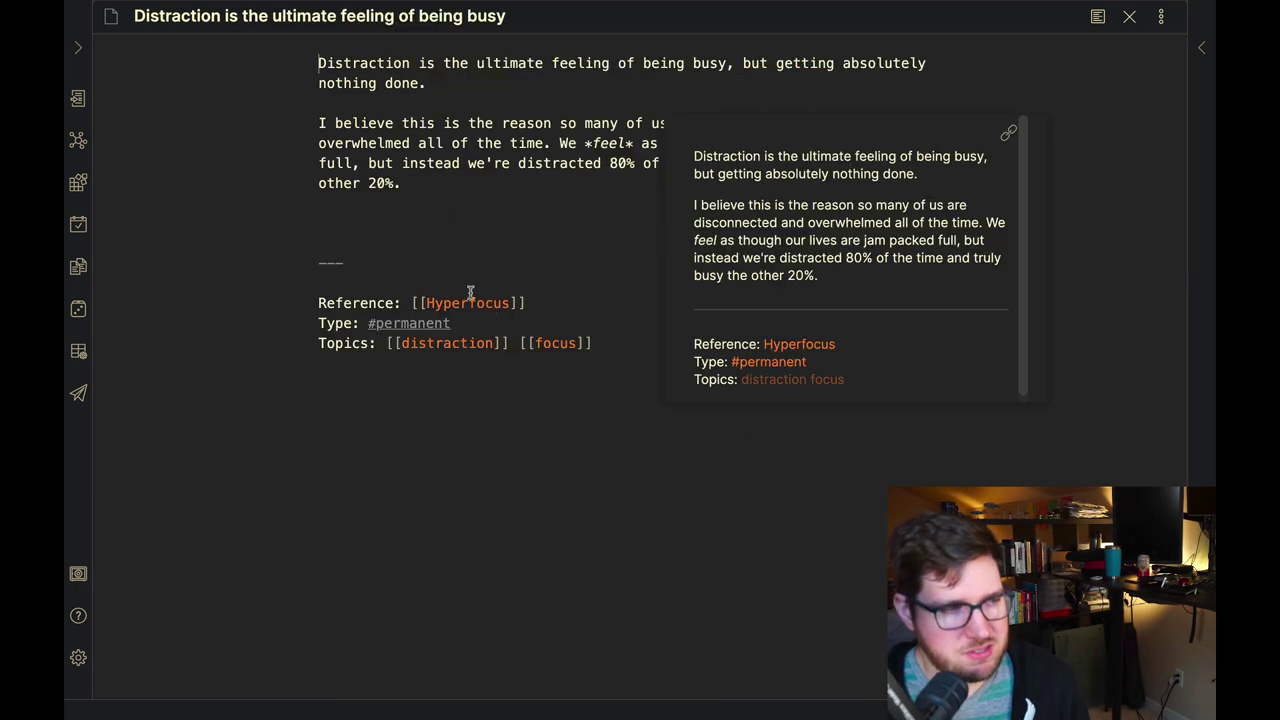
pyautogui.click(573, 208)
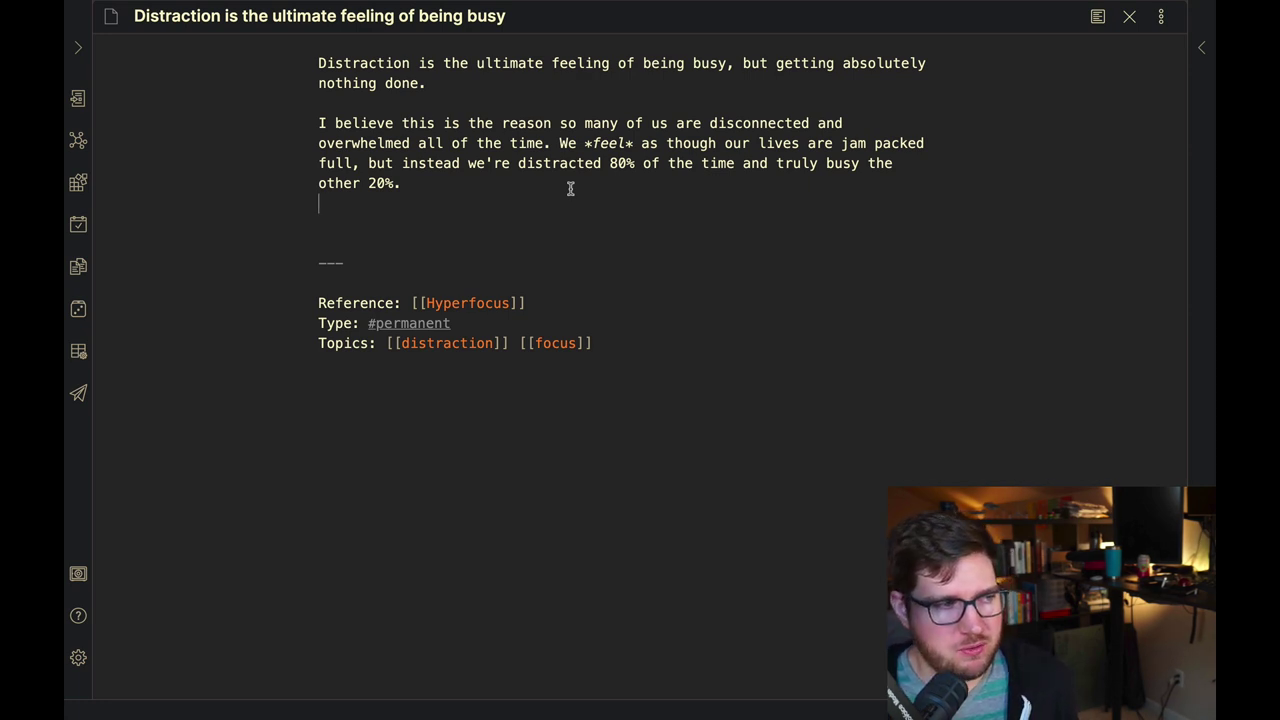
pyautogui.moveTo(315, 296); pyautogui.dragTo(400, 303)
pyautogui.moveTo(594, 305); pyautogui.dragTo(399, 305)
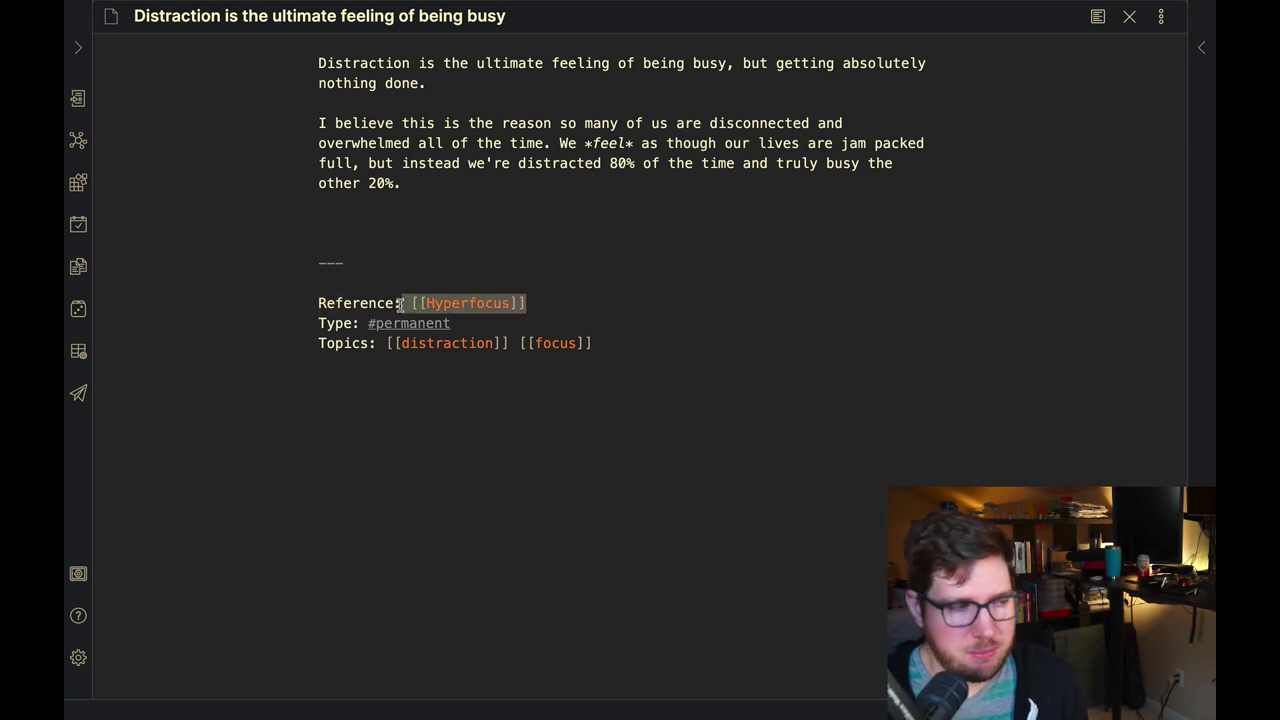
pyautogui.click(655, 249)
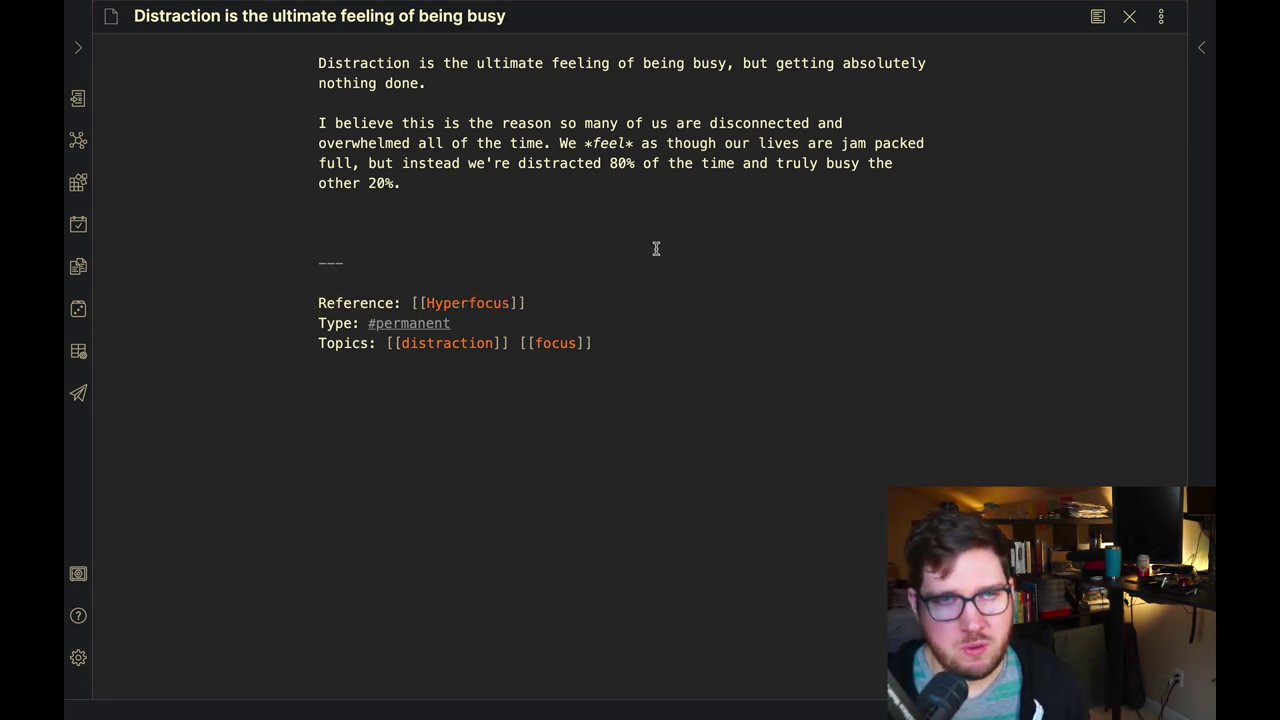
# Step: Point out the note's Type field, Topics line and opening paragraph in turn
pyautogui.moveTo(316, 324); pyautogui.dragTo(370, 323)
pyautogui.click(462, 323)
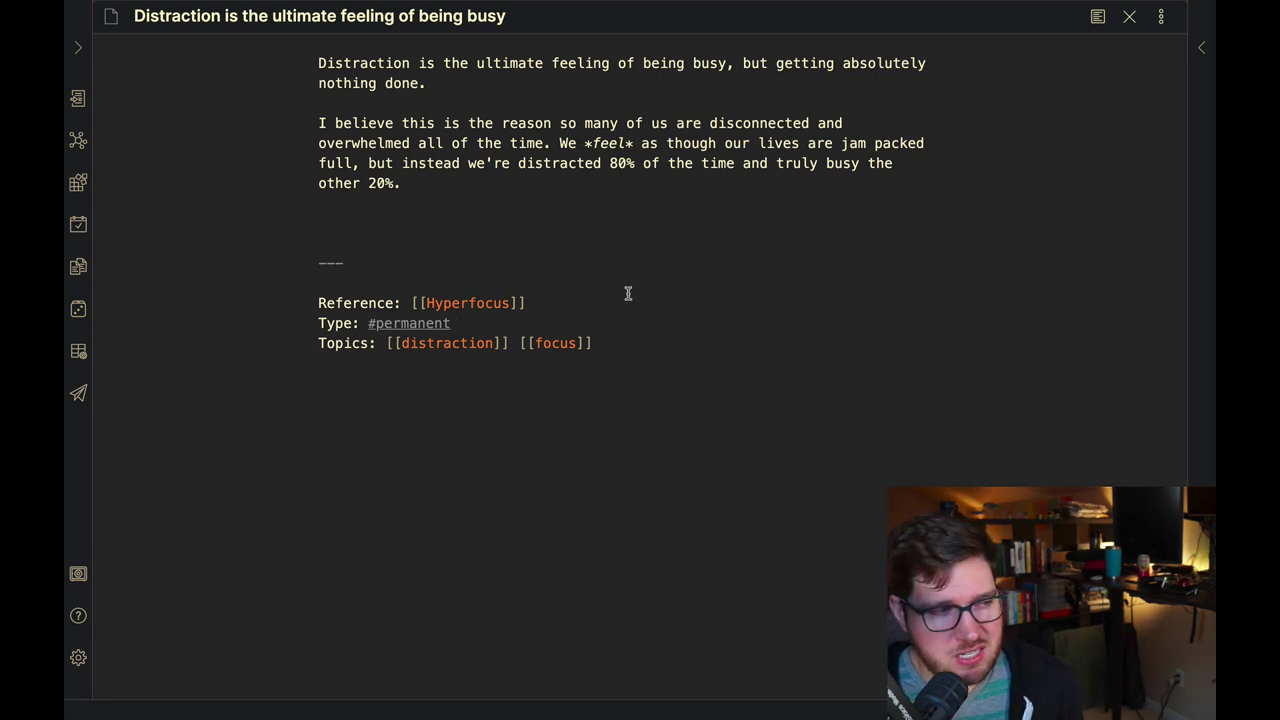
pyautogui.tripleClick(330, 345)
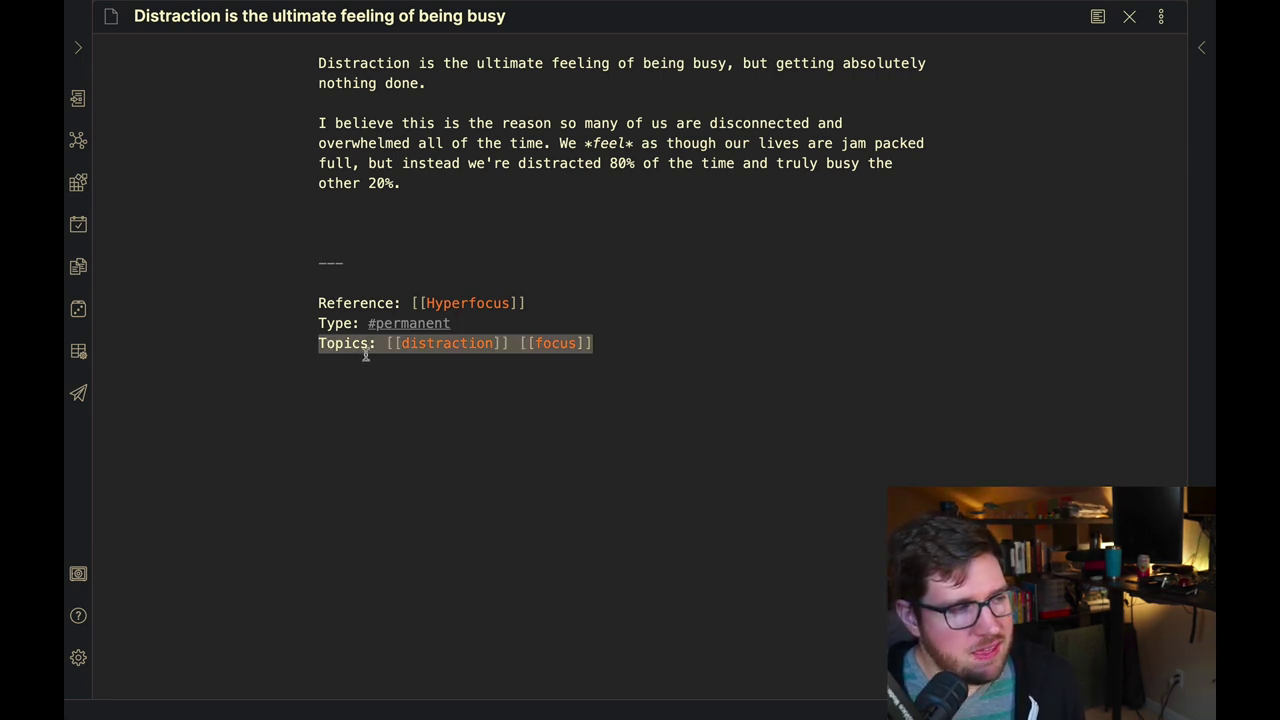
pyautogui.press('Right')
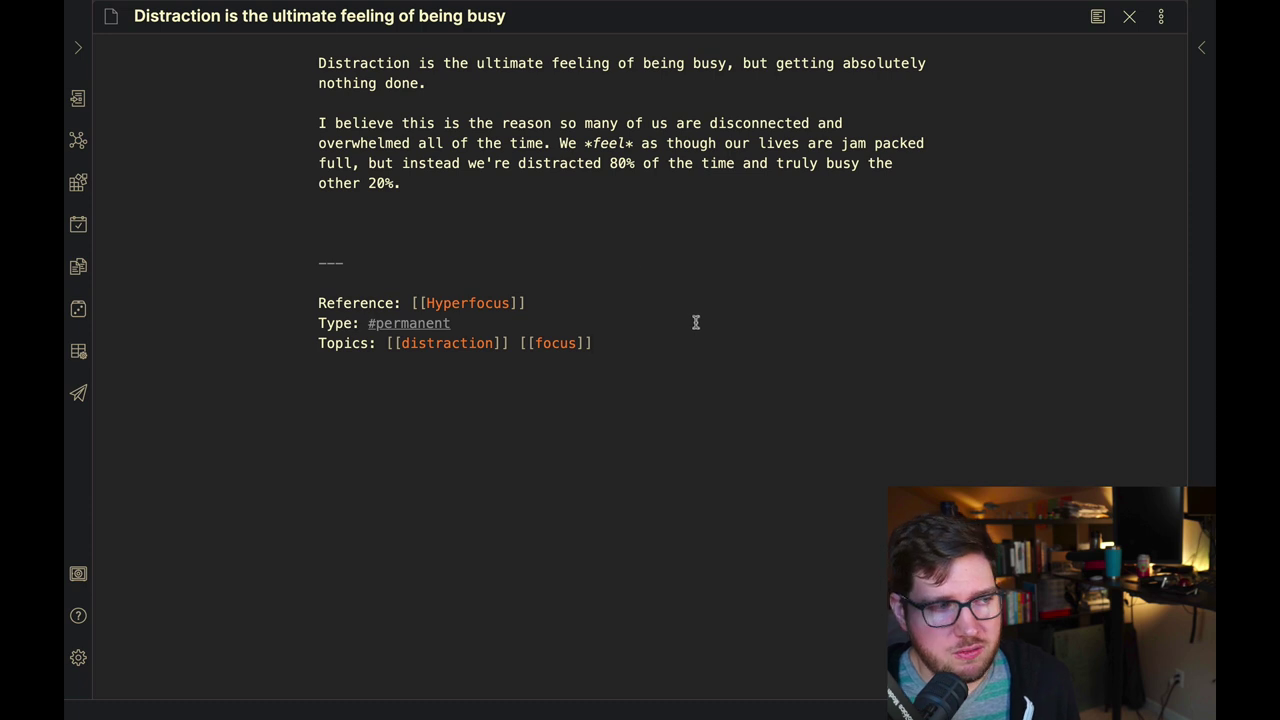
pyautogui.moveTo(314, 57); pyautogui.dragTo(477, 78)
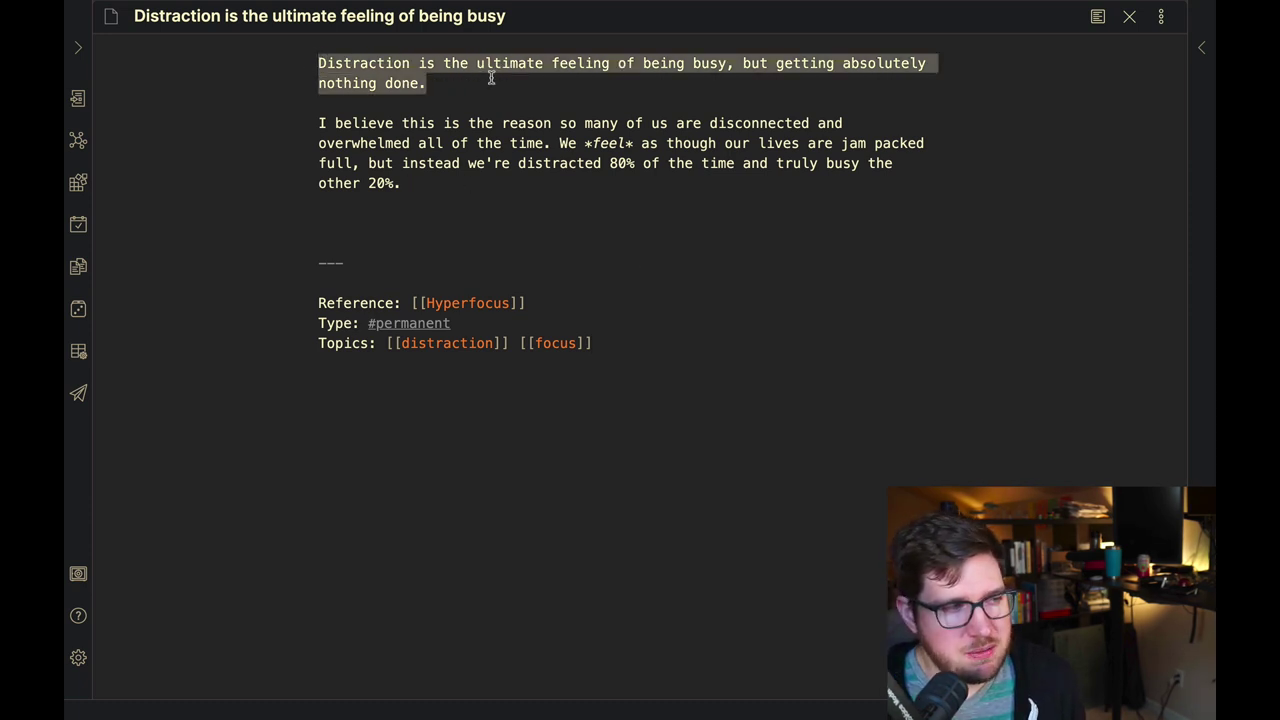
pyautogui.click(486, 86)
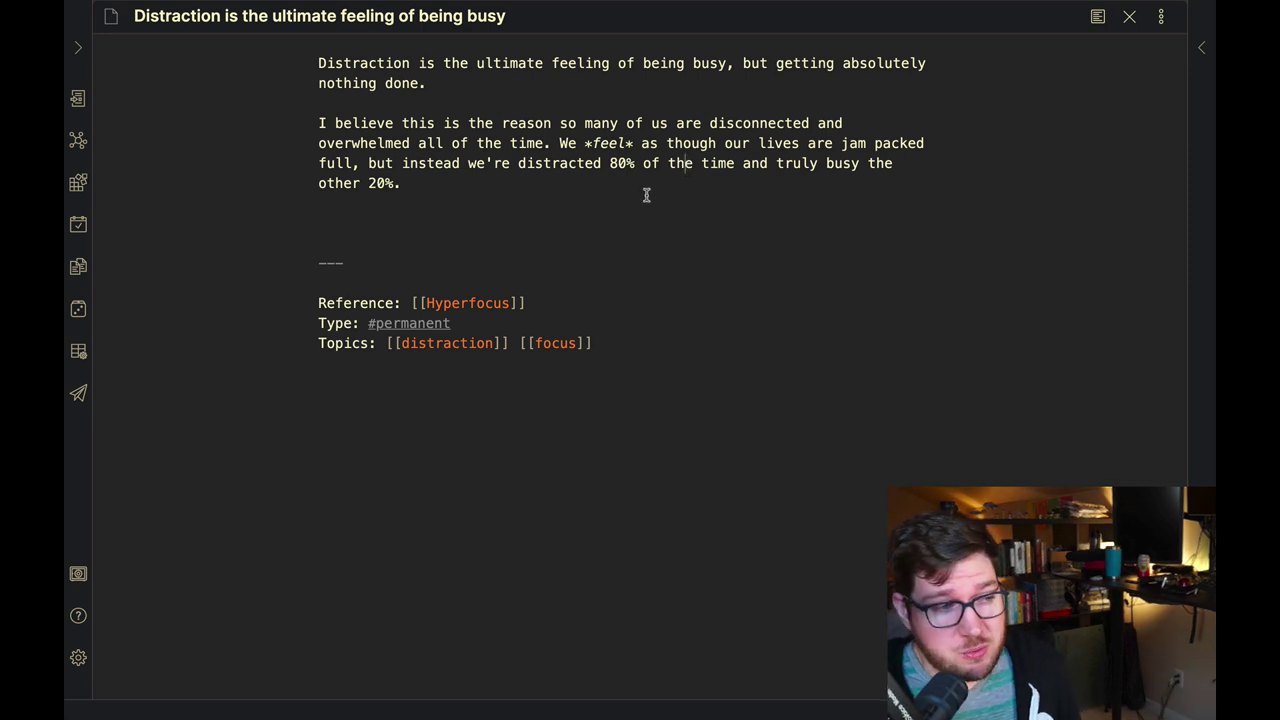
# Step: Return to the 'Einstein - His Life and Universe' note and highlight its metadata fields and title heading
pyautogui.hotkey('ctrl', 'alt', 'Left')
pyautogui.hotkey('ctrl', 'alt', 'Left')
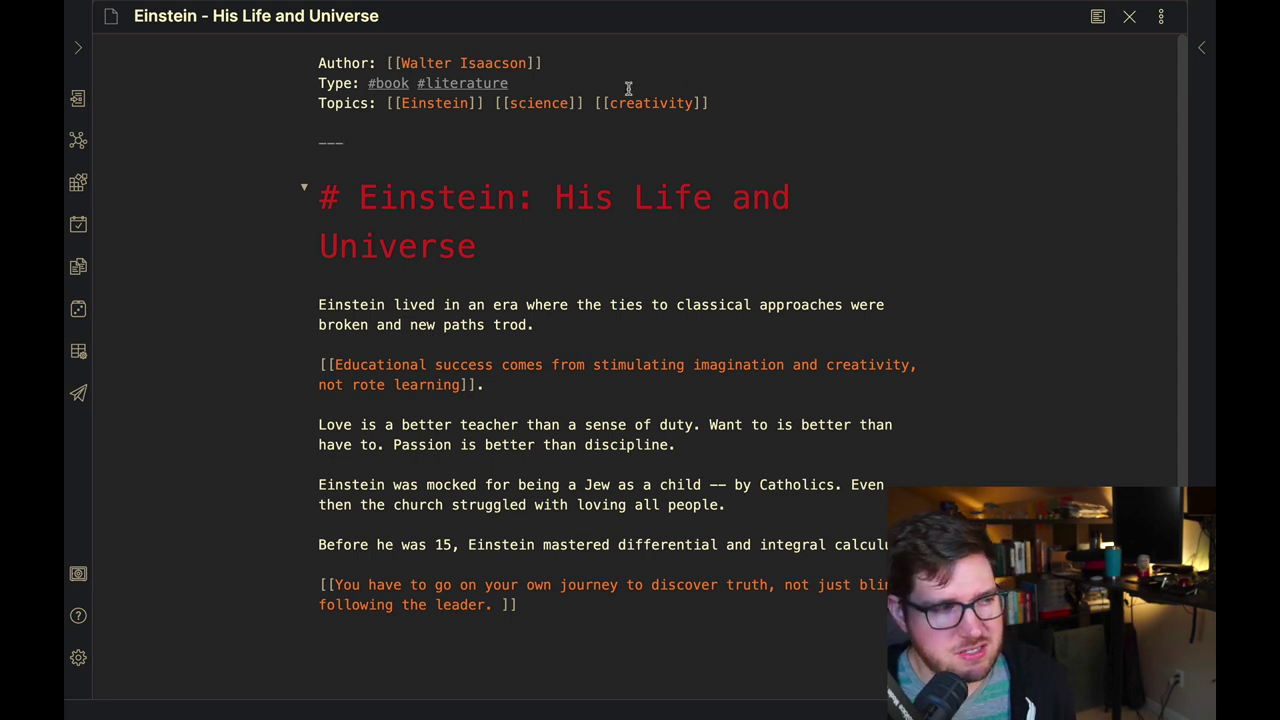
pyautogui.moveTo(317, 60); pyautogui.dragTo(376, 104)
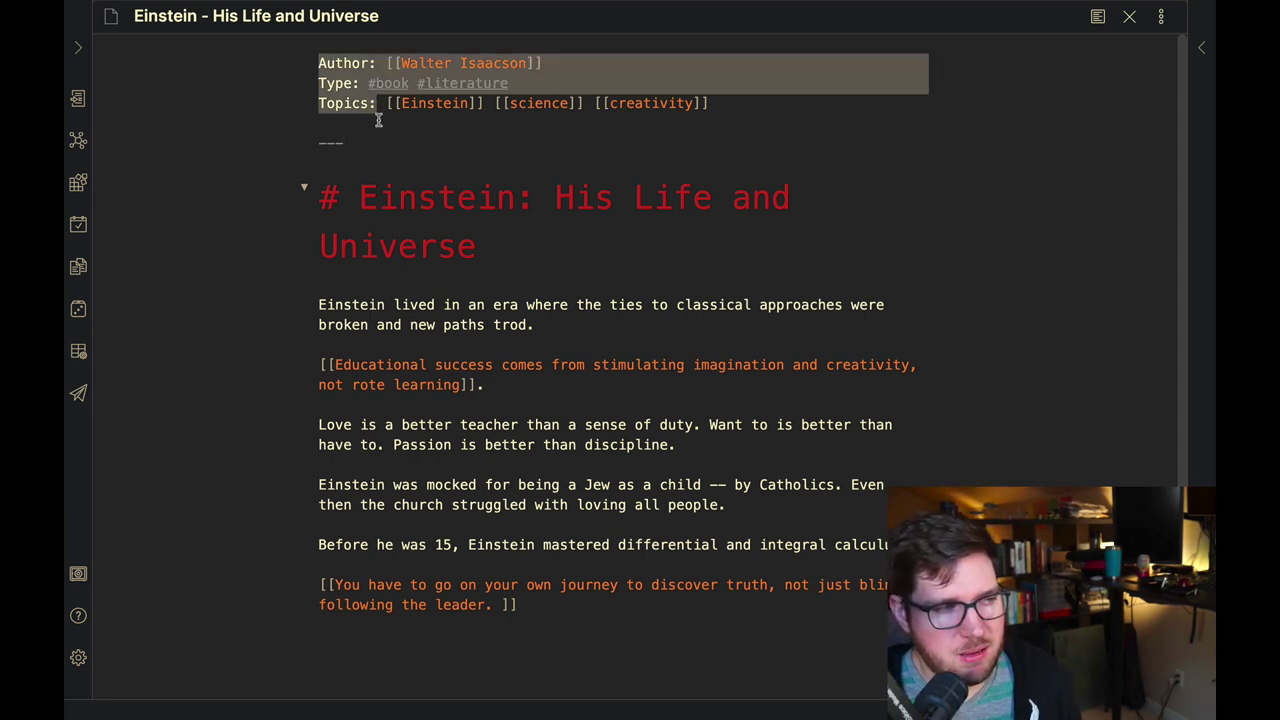
pyautogui.click(378, 120)
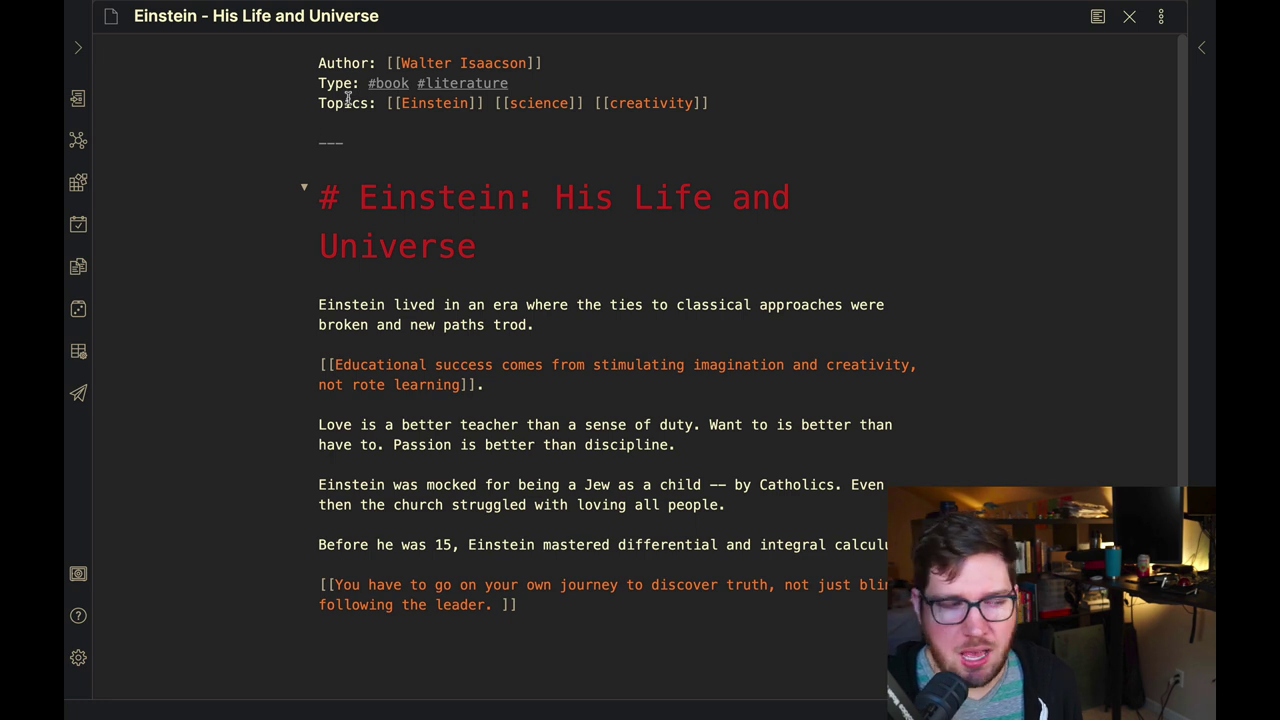
pyautogui.moveTo(320, 192); pyautogui.dragTo(602, 250)
pyautogui.click(616, 251)
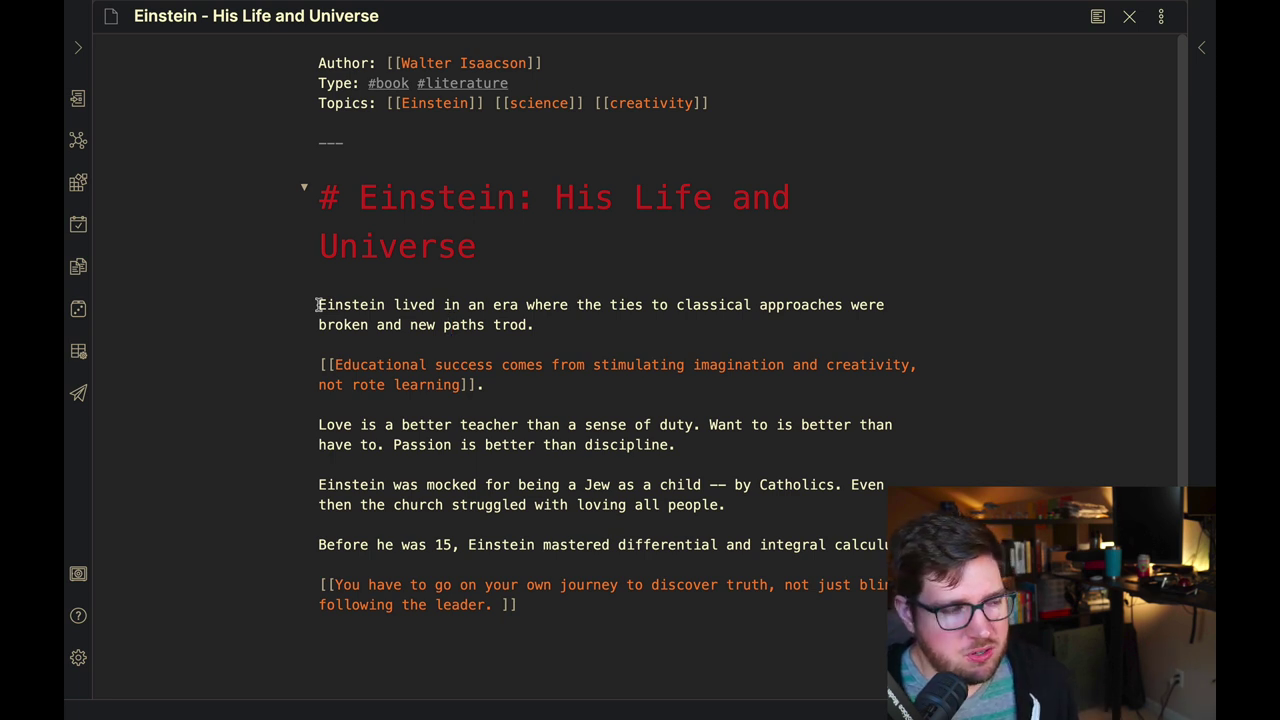
# Step: Highlight the 'Einstein lived' paragraph and the Educational success link paragraph
pyautogui.moveTo(318, 304); pyautogui.dragTo(546, 325)
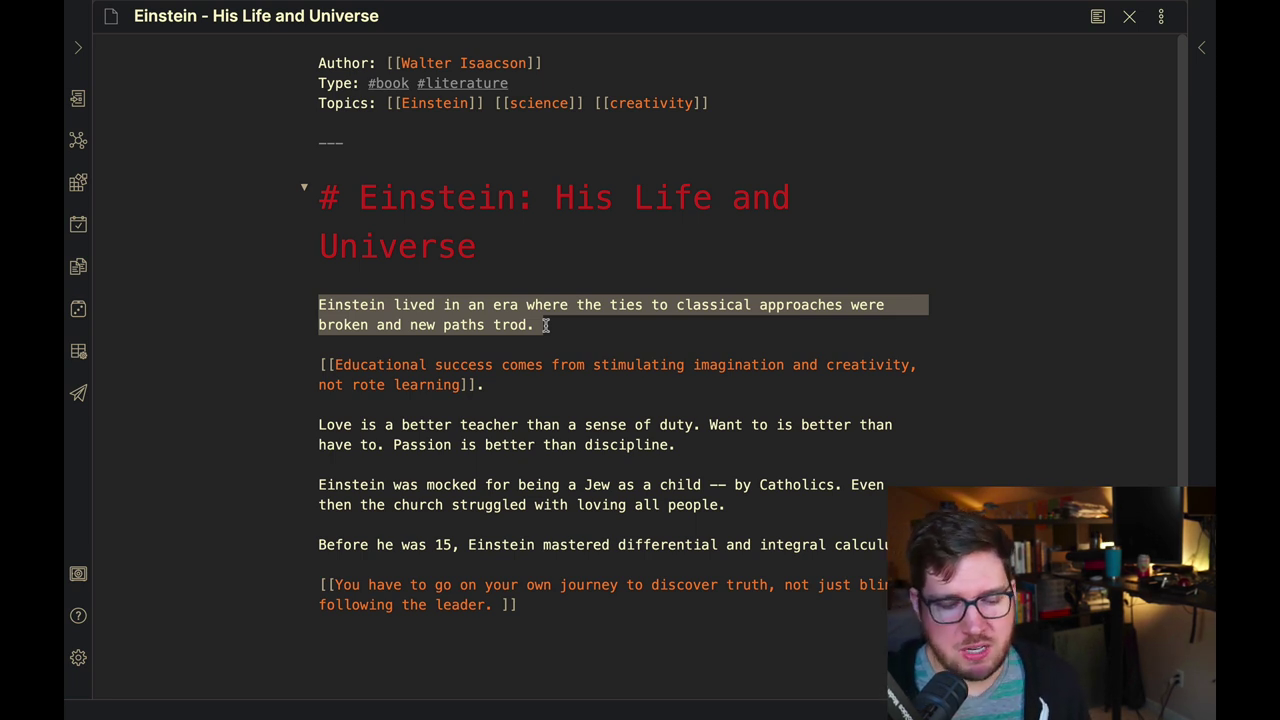
pyautogui.click(546, 325)
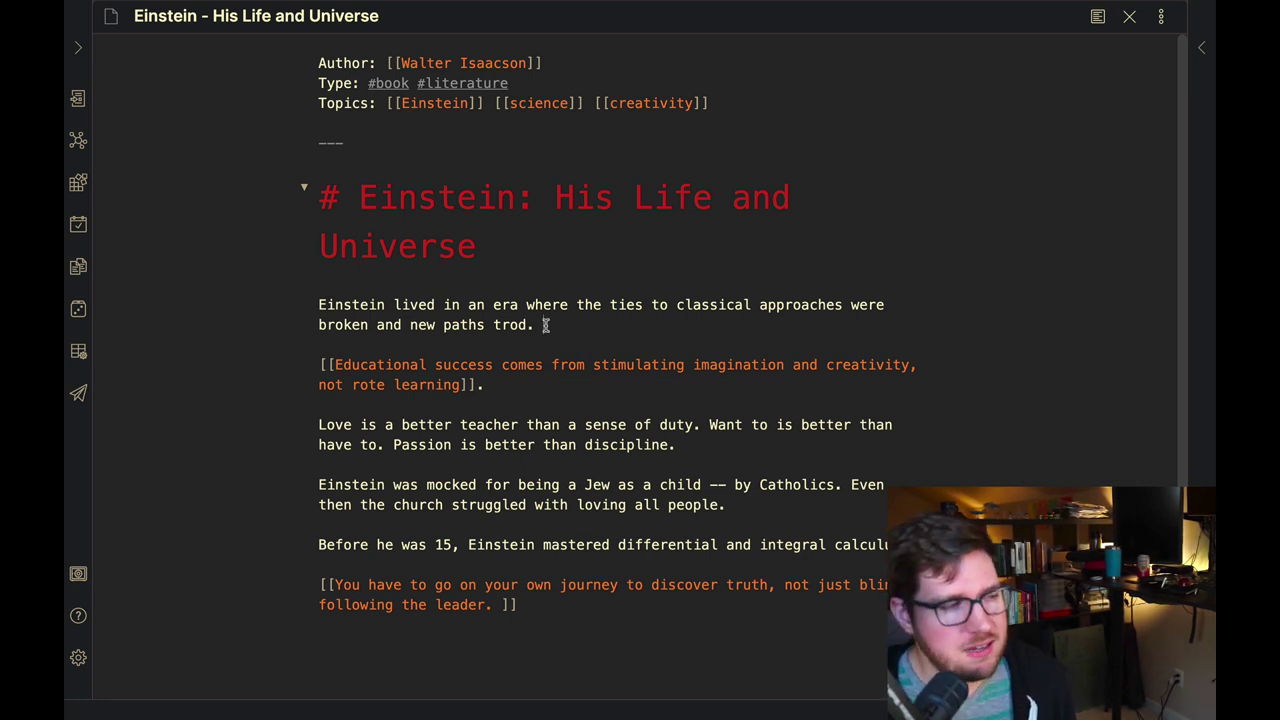
pyautogui.moveTo(546, 325); pyautogui.dragTo(325, 303)
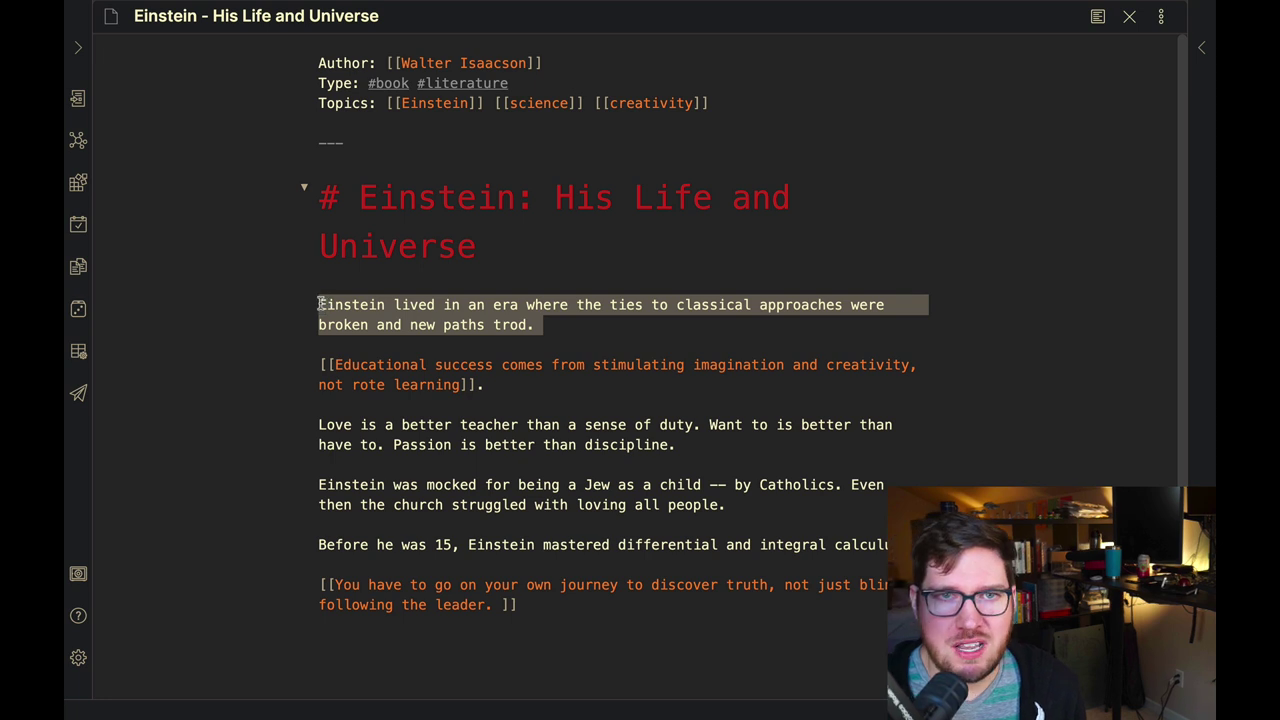
pyautogui.click(424, 308)
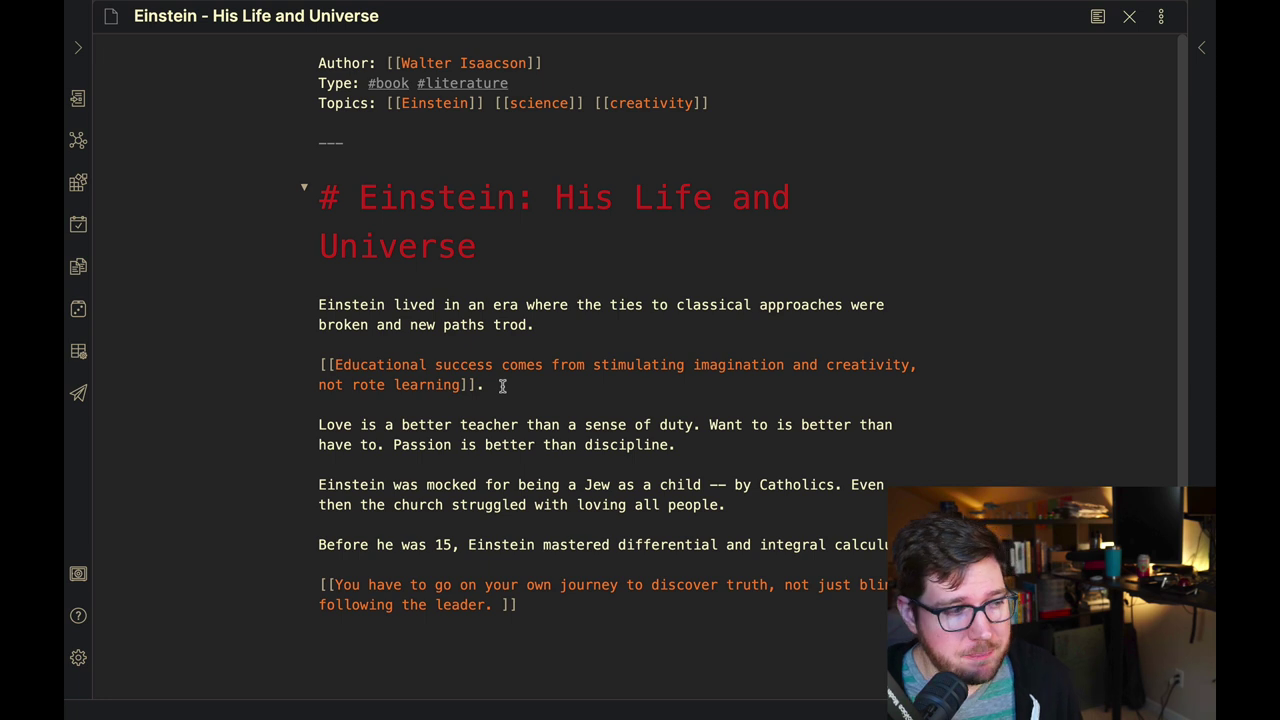
pyautogui.moveTo(502, 386); pyautogui.dragTo(320, 366)
pyautogui.click(368, 324)
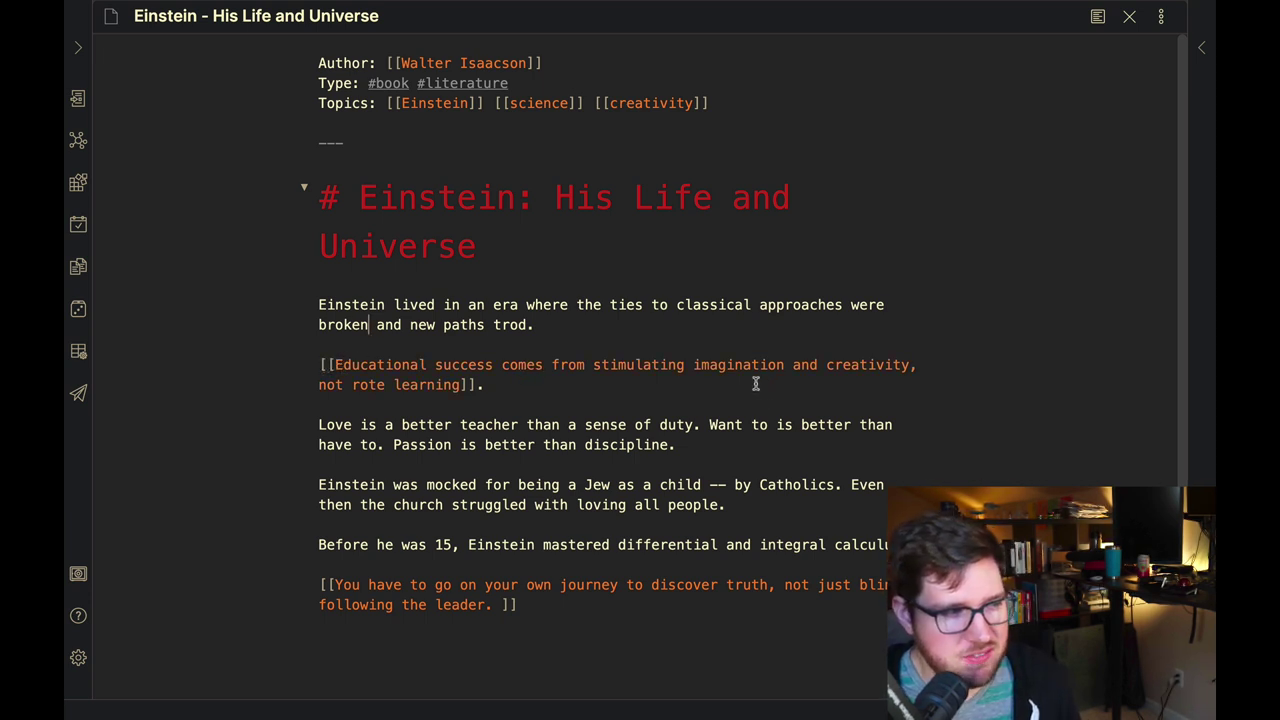
# Step: Open the linked Educational success note, then return to the Einstein literature note
pyautogui.click(608, 365)
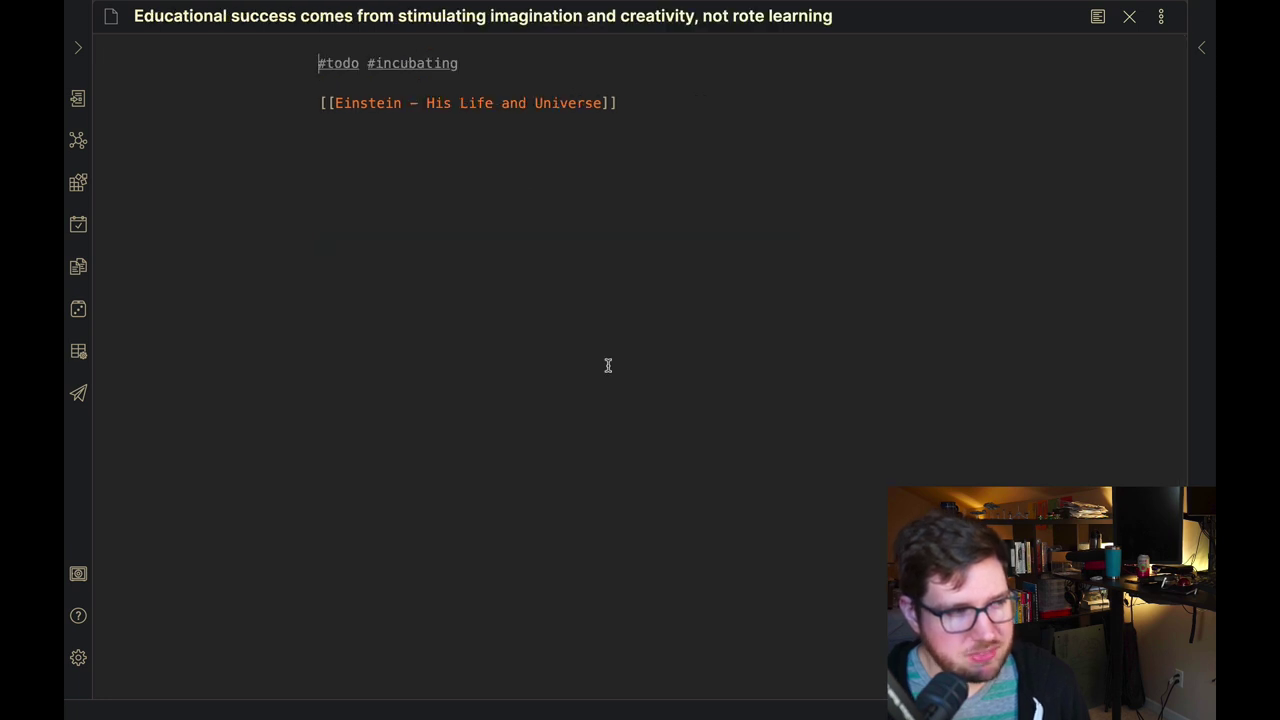
pyautogui.click(830, 307)
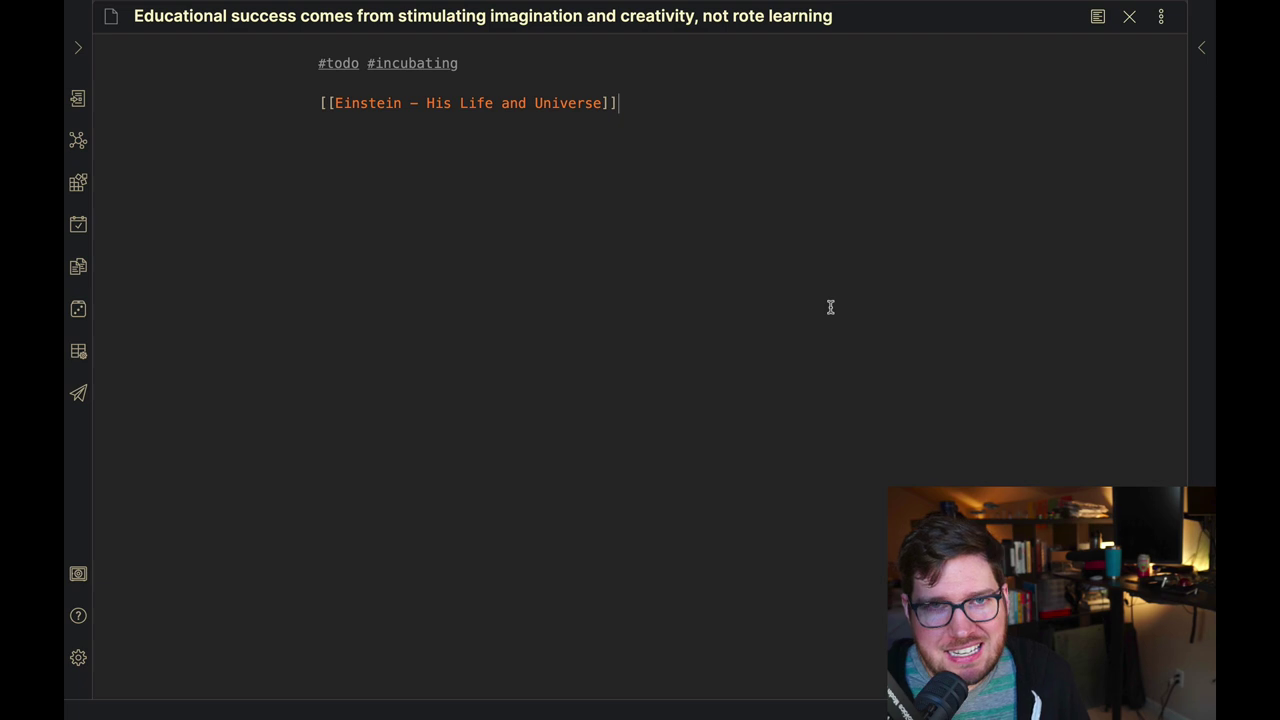
pyautogui.hotkey('alt', 'Return')
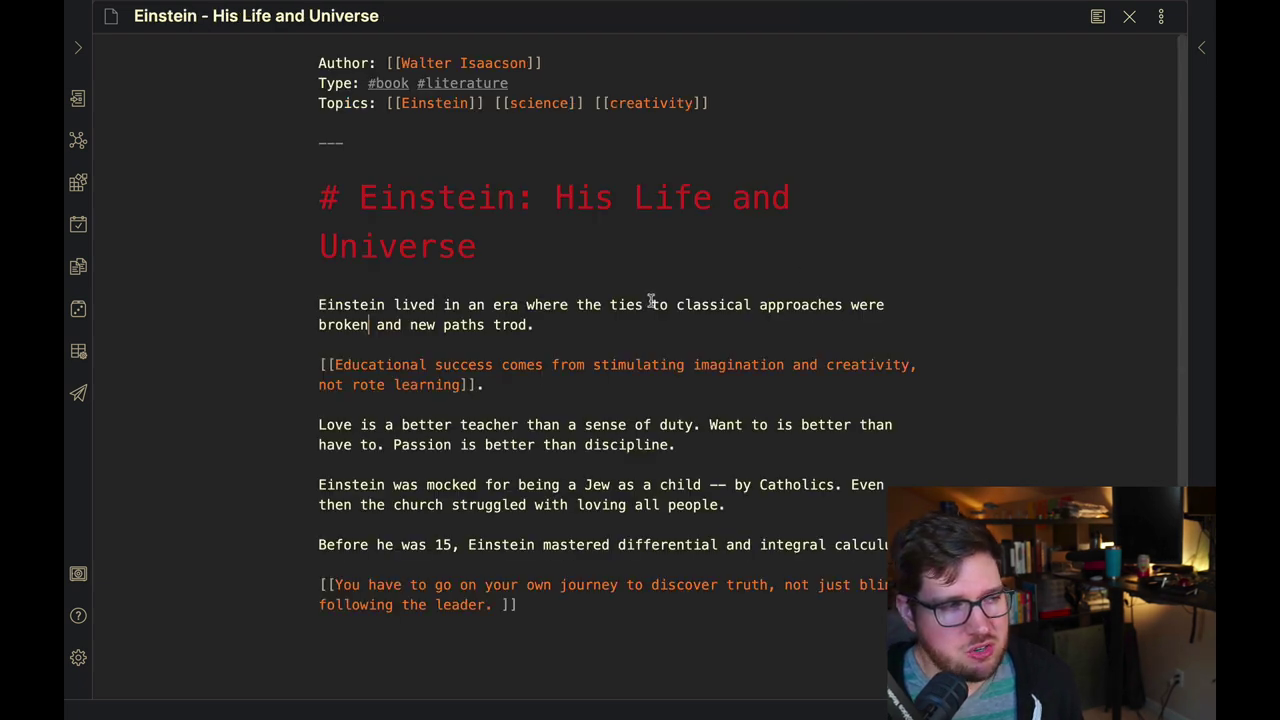
# Step: Create a new empty untitled note with Ctrl+N
pyautogui.click(543, 392)
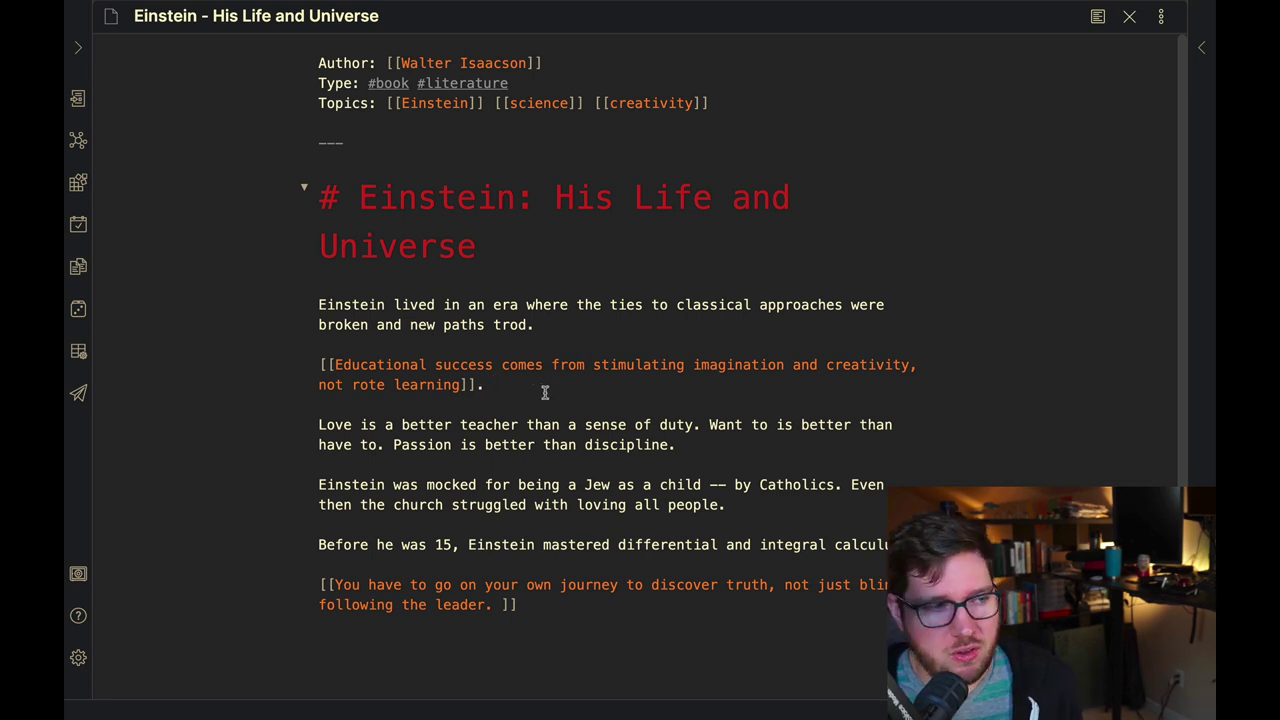
pyautogui.click(828, 160)
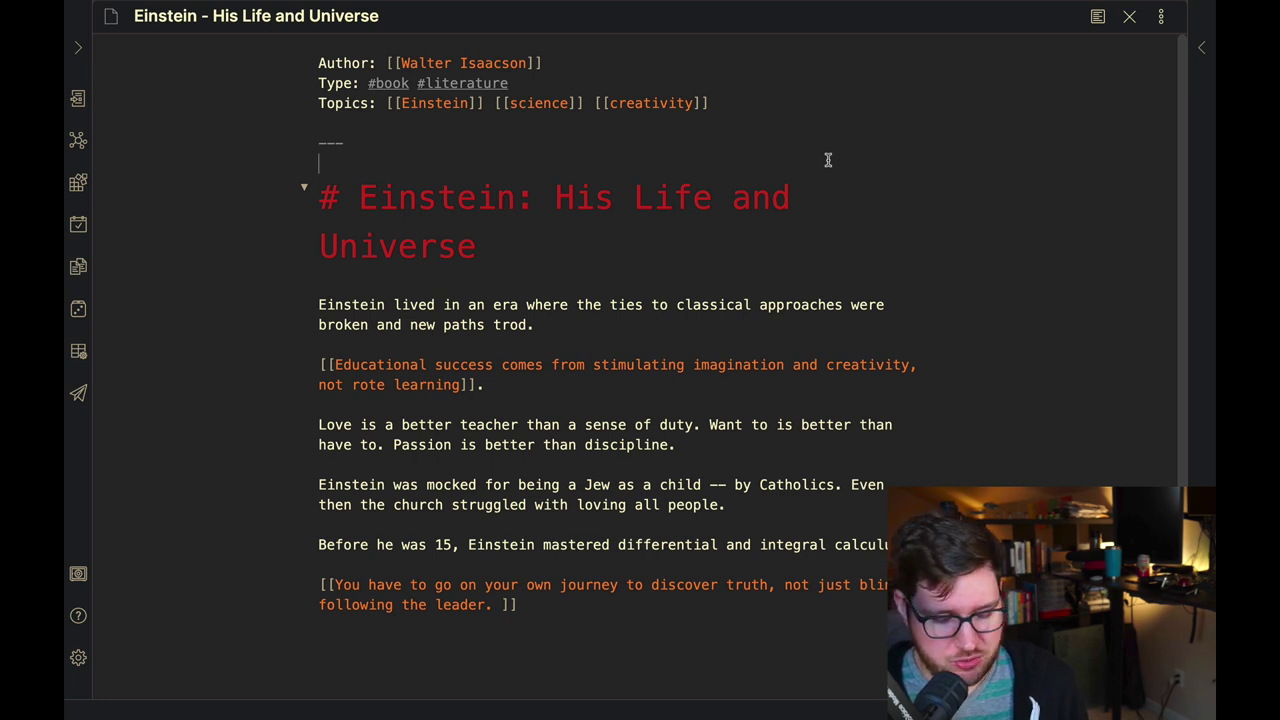
pyautogui.hotkey('ctrl', 'n')
# Step: Rename the new note 'Range by David Epstein' and insert the literature note template
pyautogui.click(828, 165)
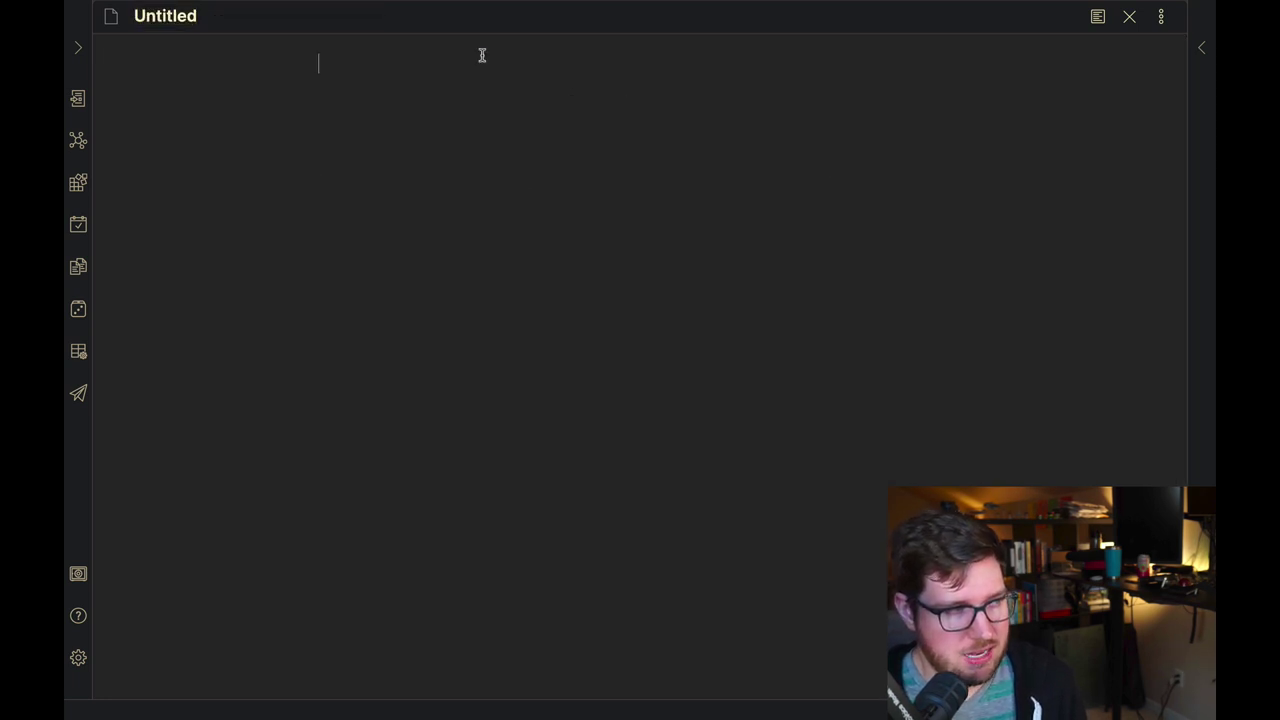
pyautogui.click(314, 14)
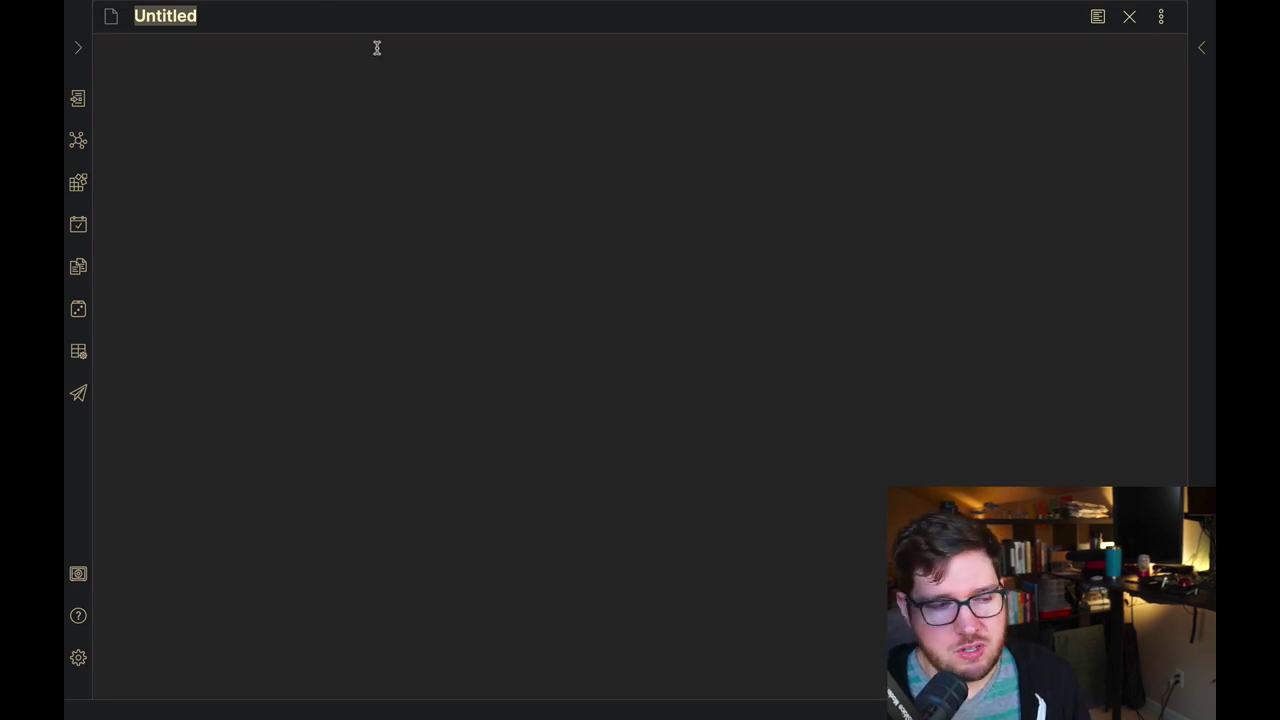
pyautogui.write('Range by David Epstein')
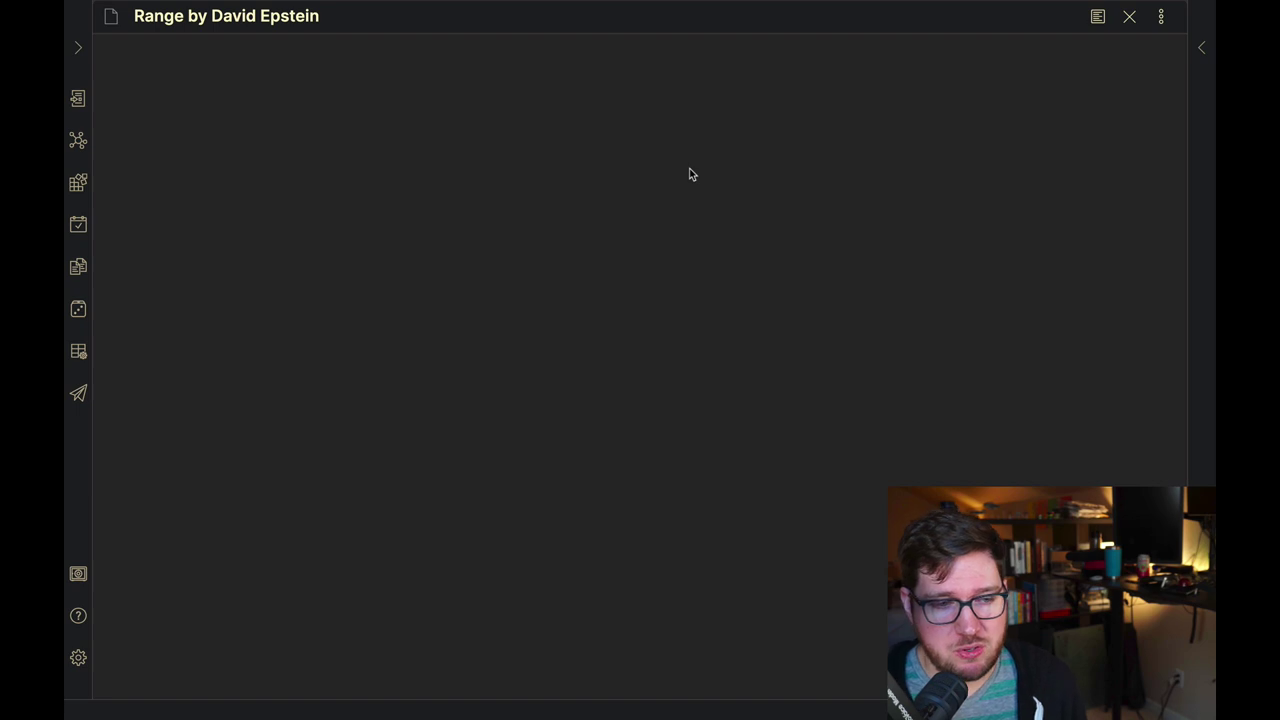
pyautogui.hotkey('alt', 't')
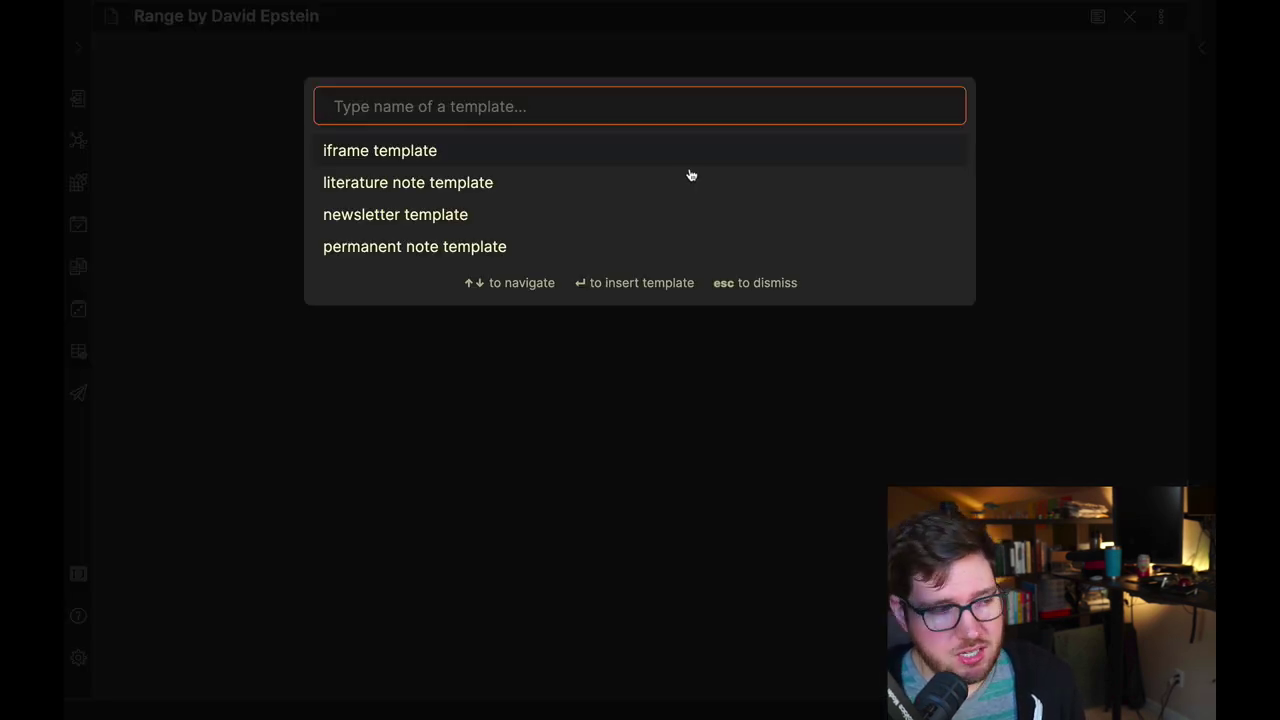
pyautogui.press('Return')
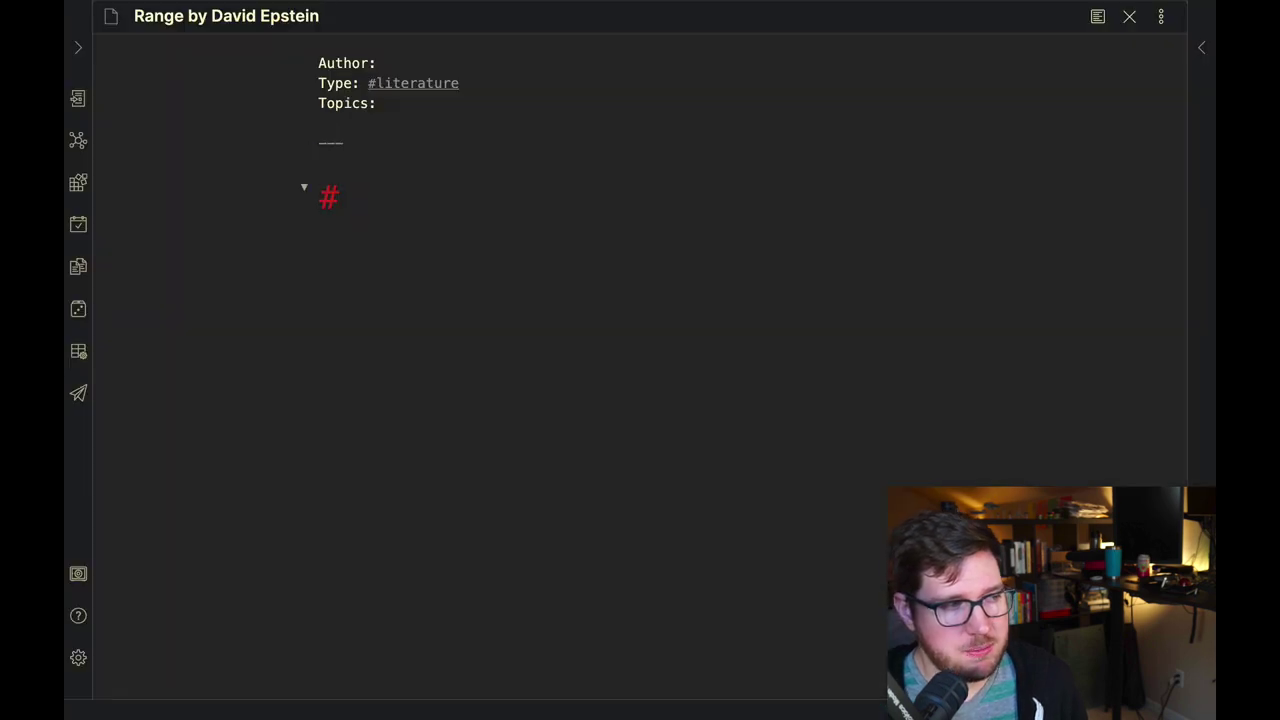
pyautogui.click(465, 58)
# Step: Link Author to [[David Epstein]], add #book to Type, and list [[specialization]] [[generalist]] as topics
pyautogui.write('[[David Eps')
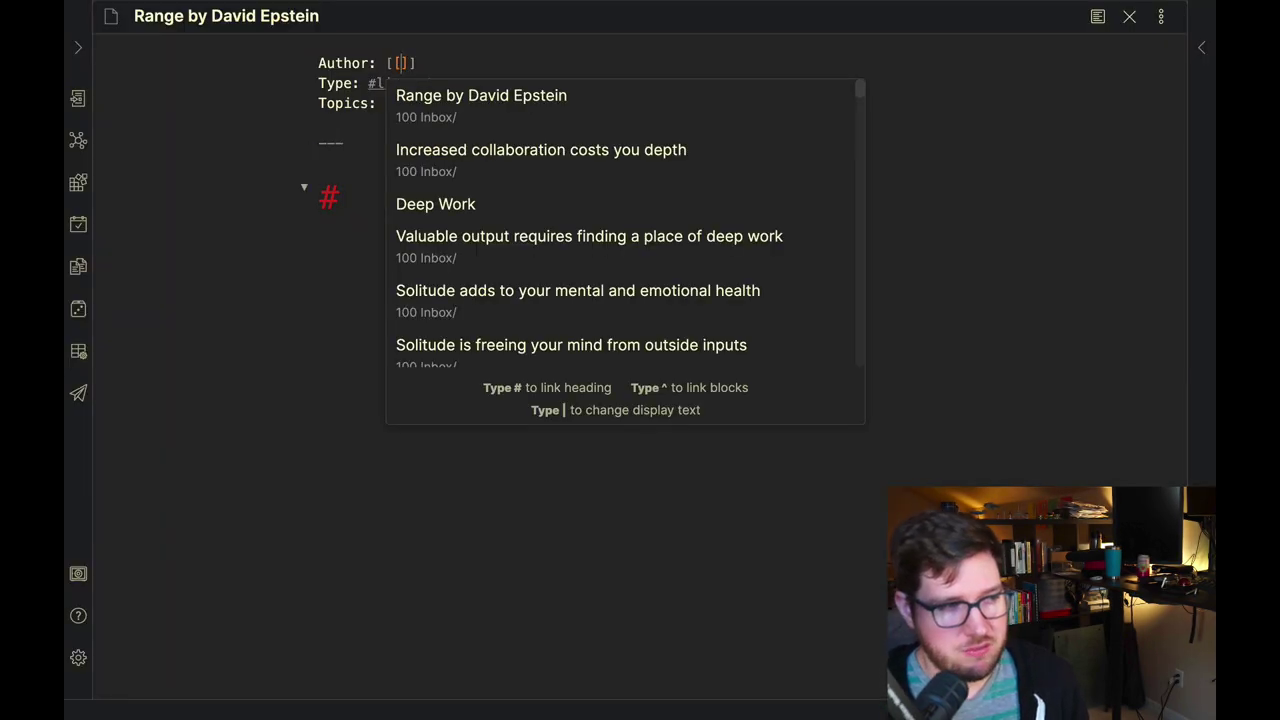
pyautogui.write('tein')
pyautogui.press('Return')
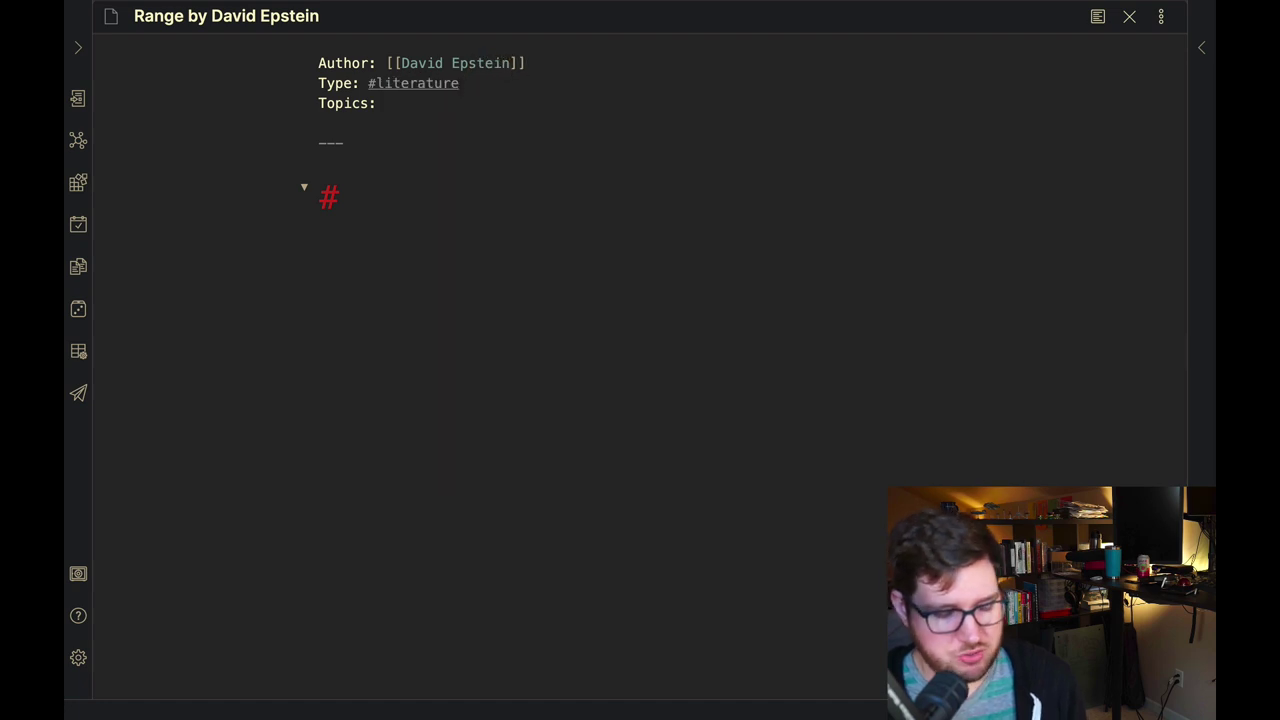
pyautogui.write('#book')
pyautogui.press('Return')
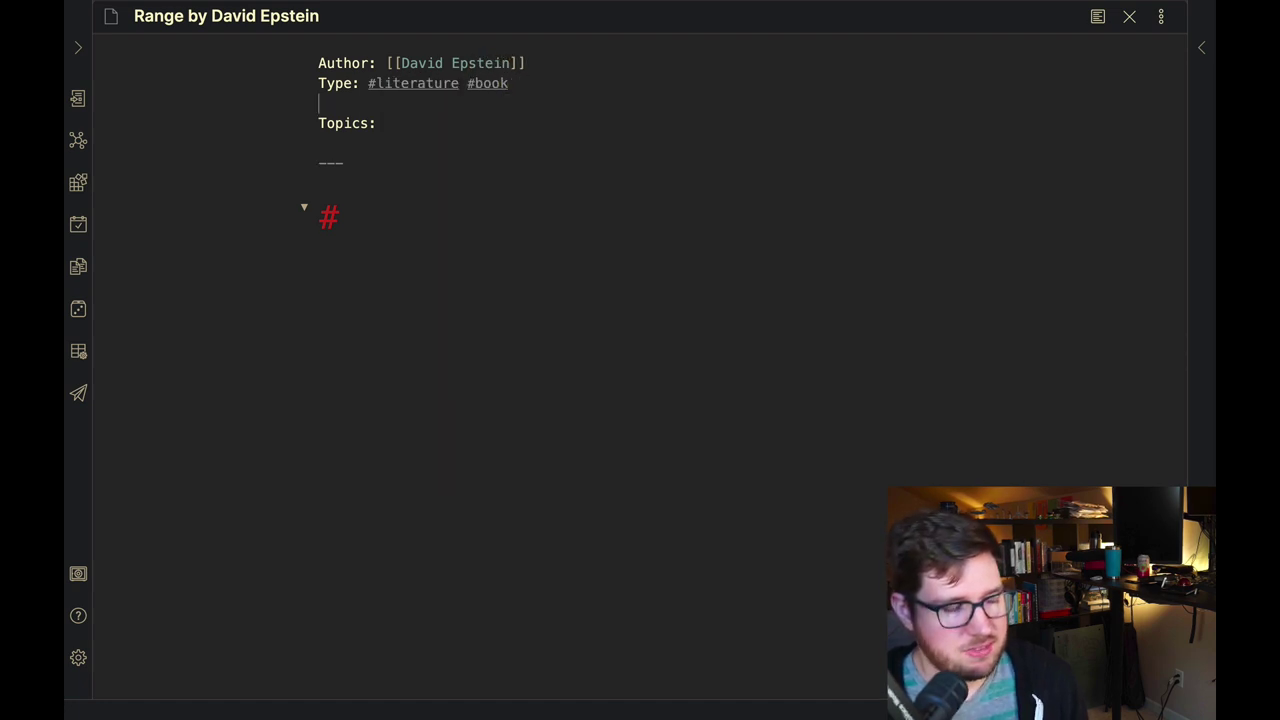
pyautogui.press('BackSpace')
pyautogui.write('[[')
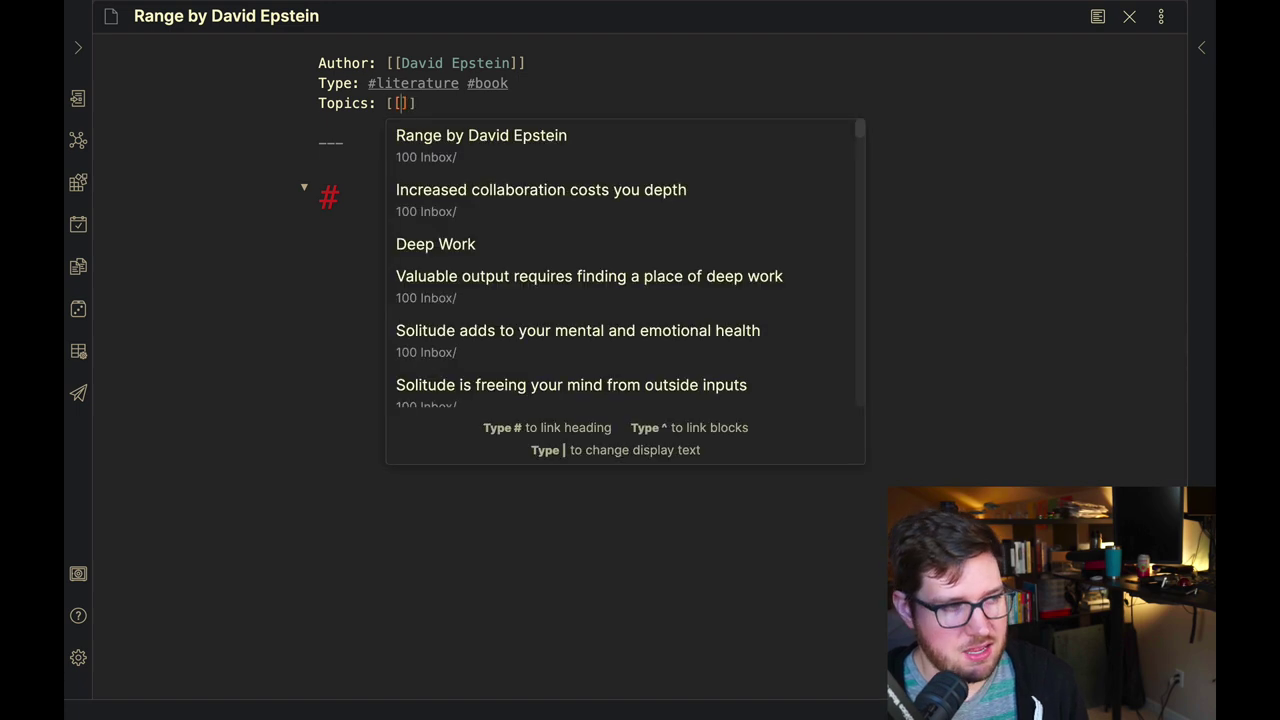
pyautogui.write('specializ')
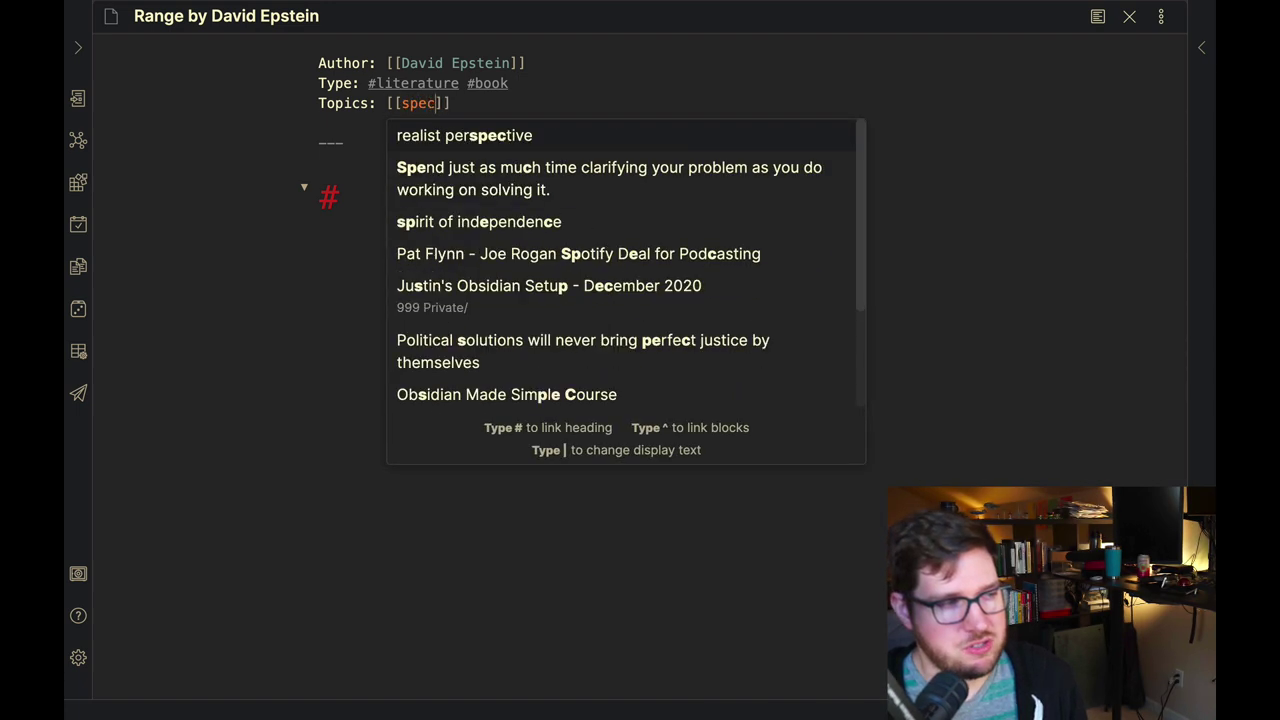
pyautogui.write('ation]] ')
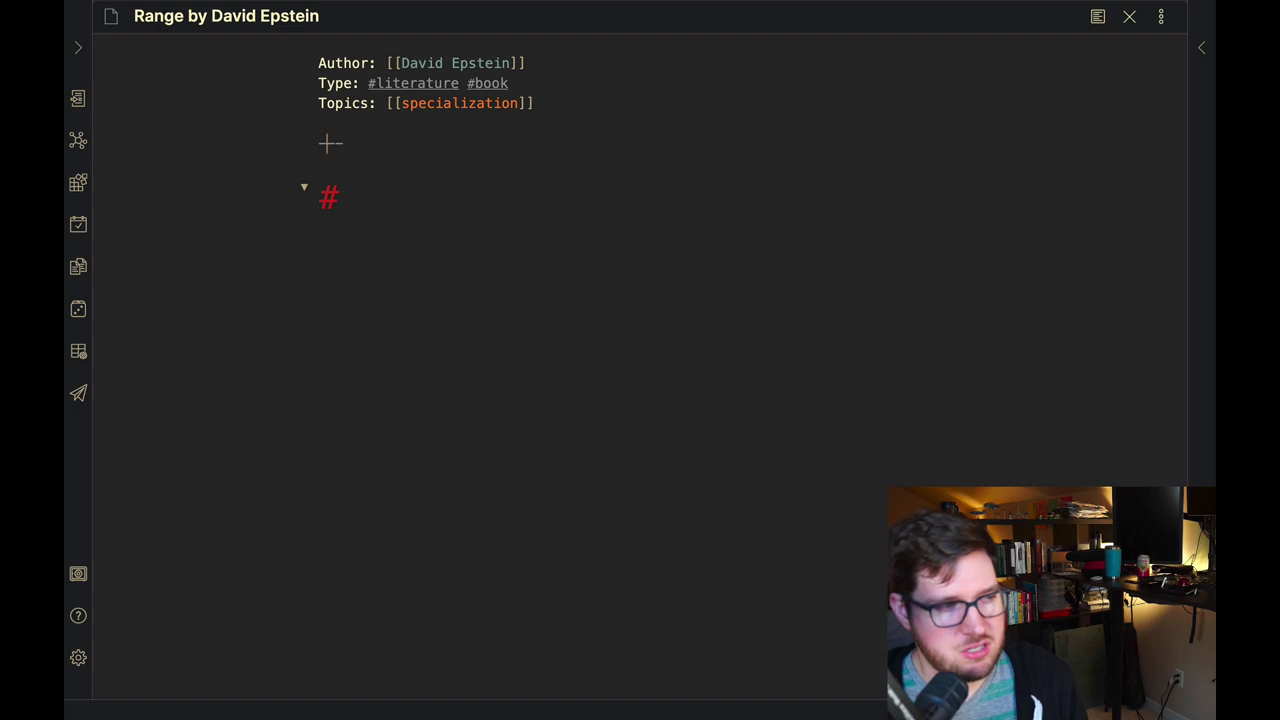
pyautogui.write('[[generalist')
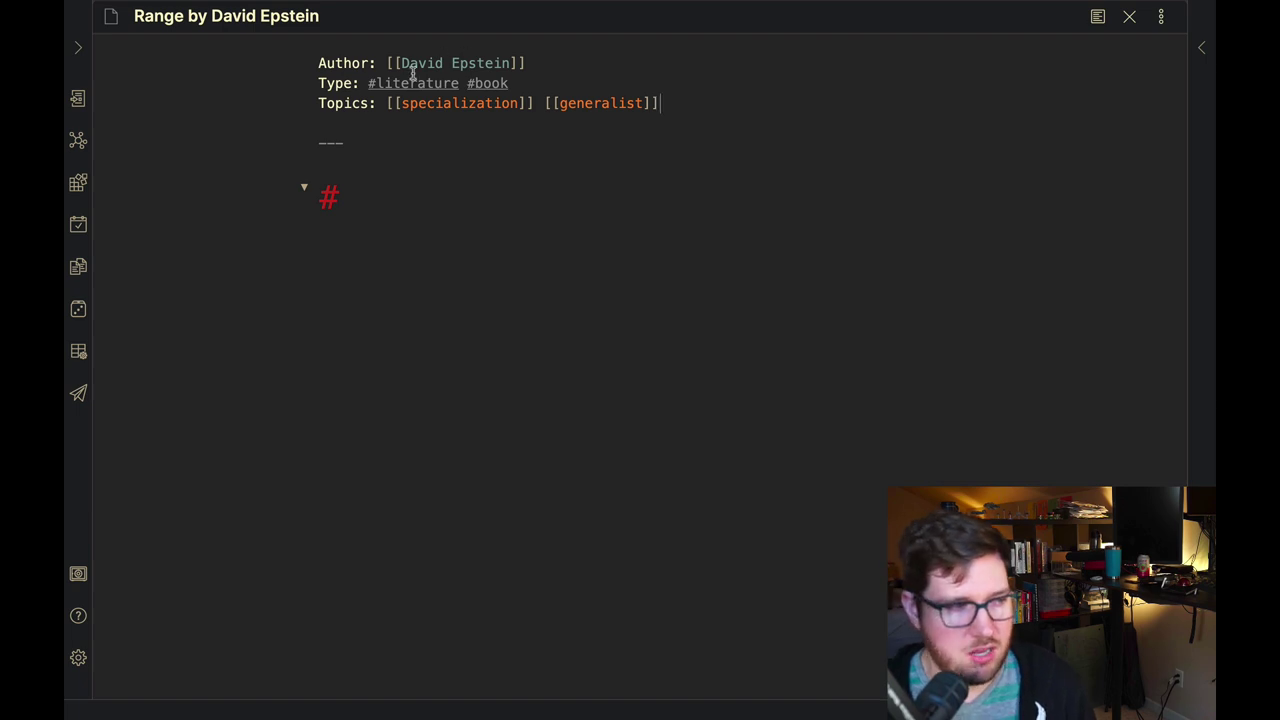
# Step: Type the heading 'Range' below the divider, leaving an empty line beneath it
pyautogui.click(413, 178)
pyautogui.write('Range')
pyautogui.press('Return')
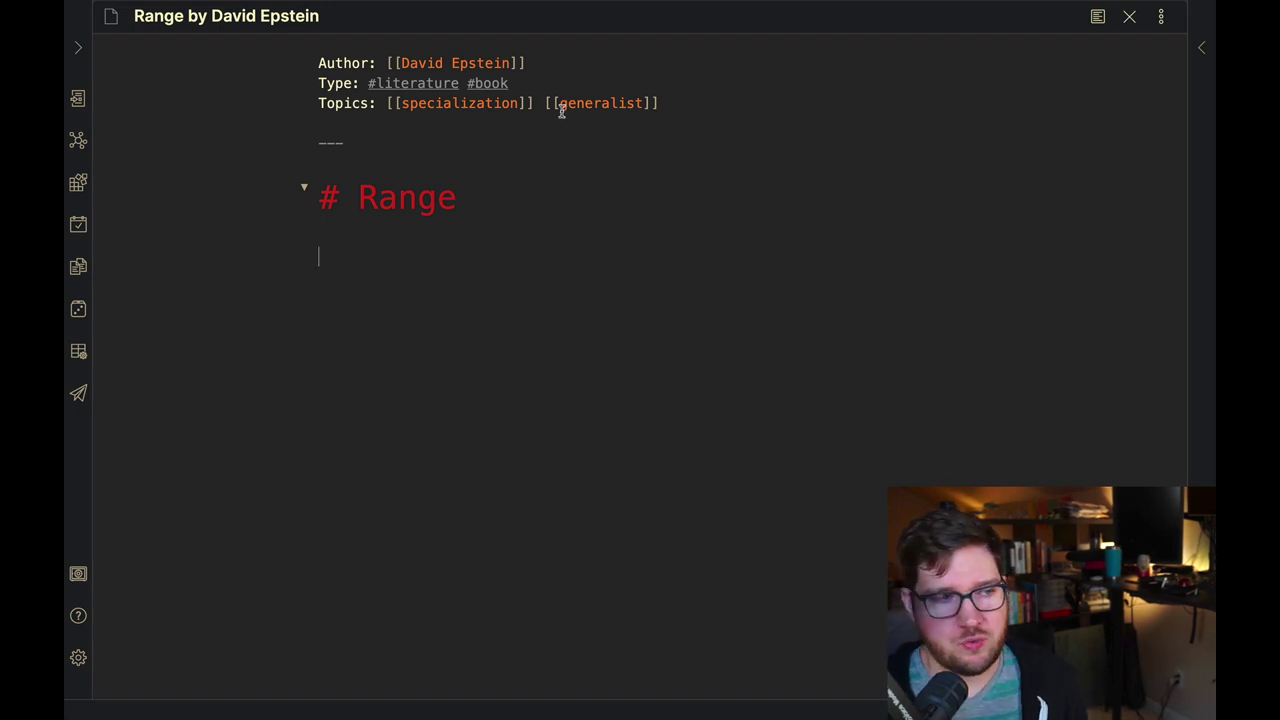
pyautogui.click(562, 87)
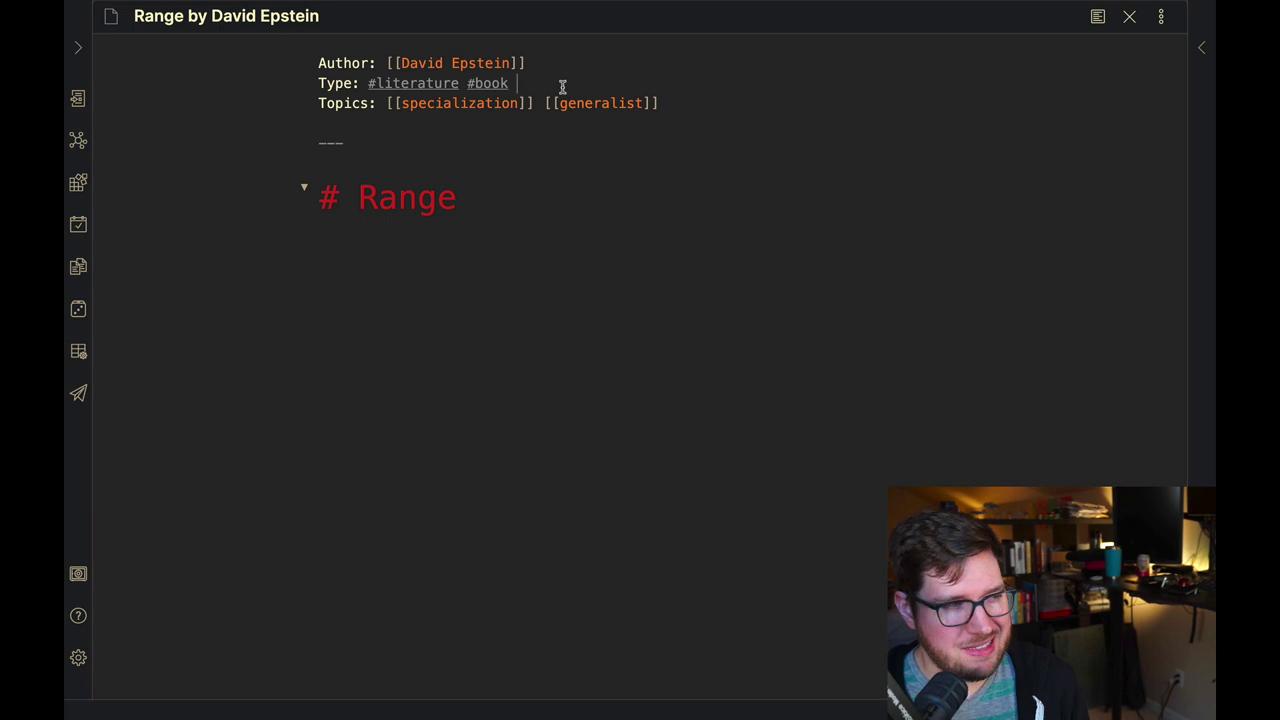
# Step: Add the #to-process tag after #book using the tag autocomplete
pyautogui.write('#to')
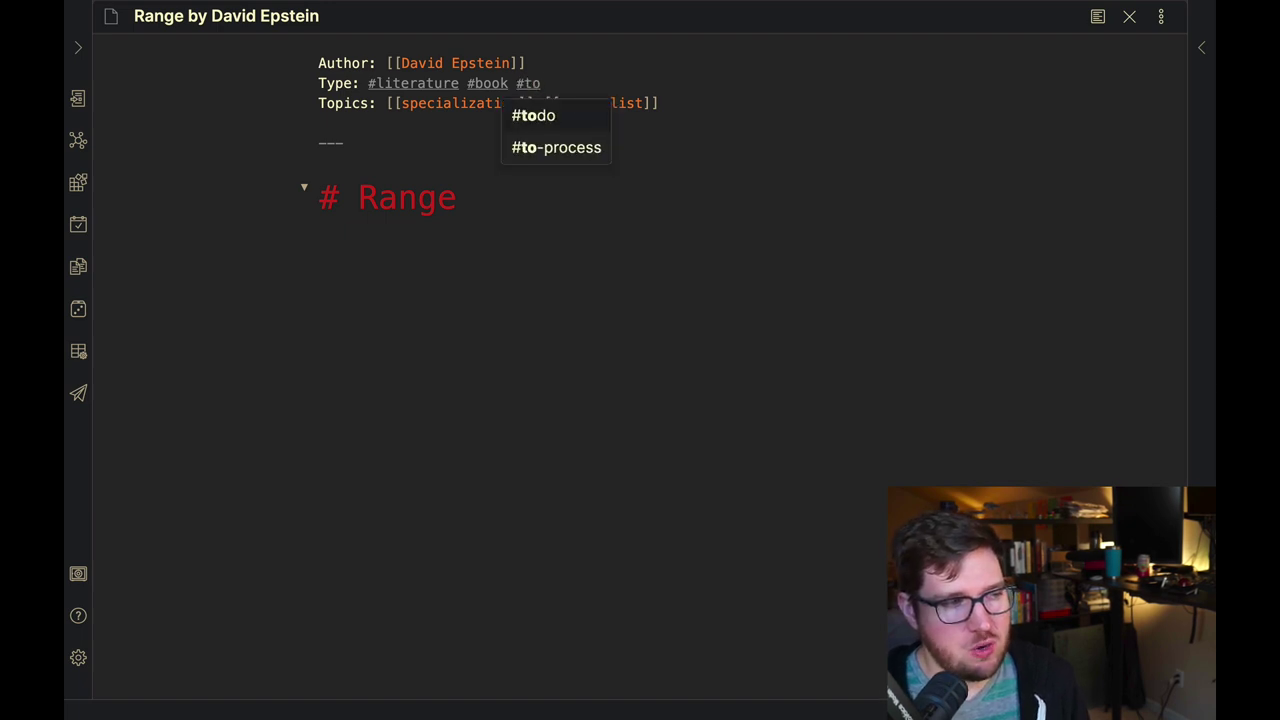
pyautogui.press('Down')
pyautogui.press('Return')
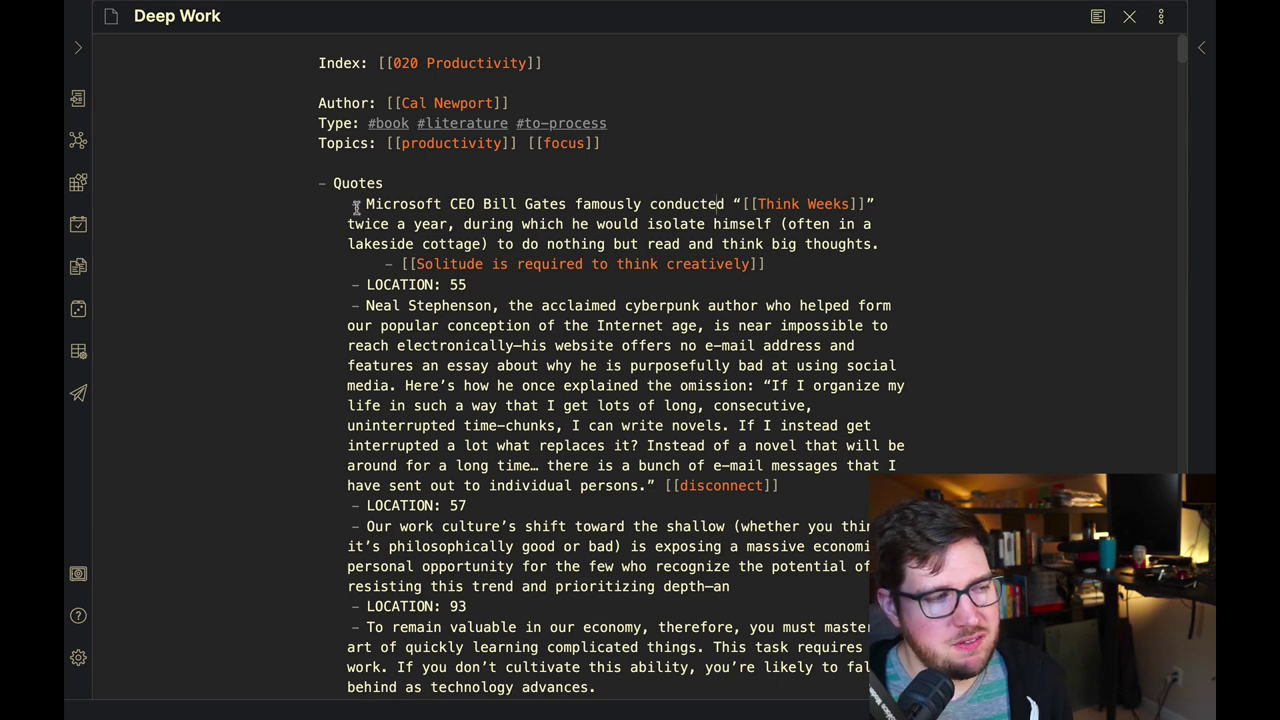
# Step: Highlight the Bill Gates Think Weeks quote, then open the 'Solitude is required to think creatively' note
pyautogui.moveTo(362, 204); pyautogui.dragTo(896, 242)
pyautogui.click(896, 242)
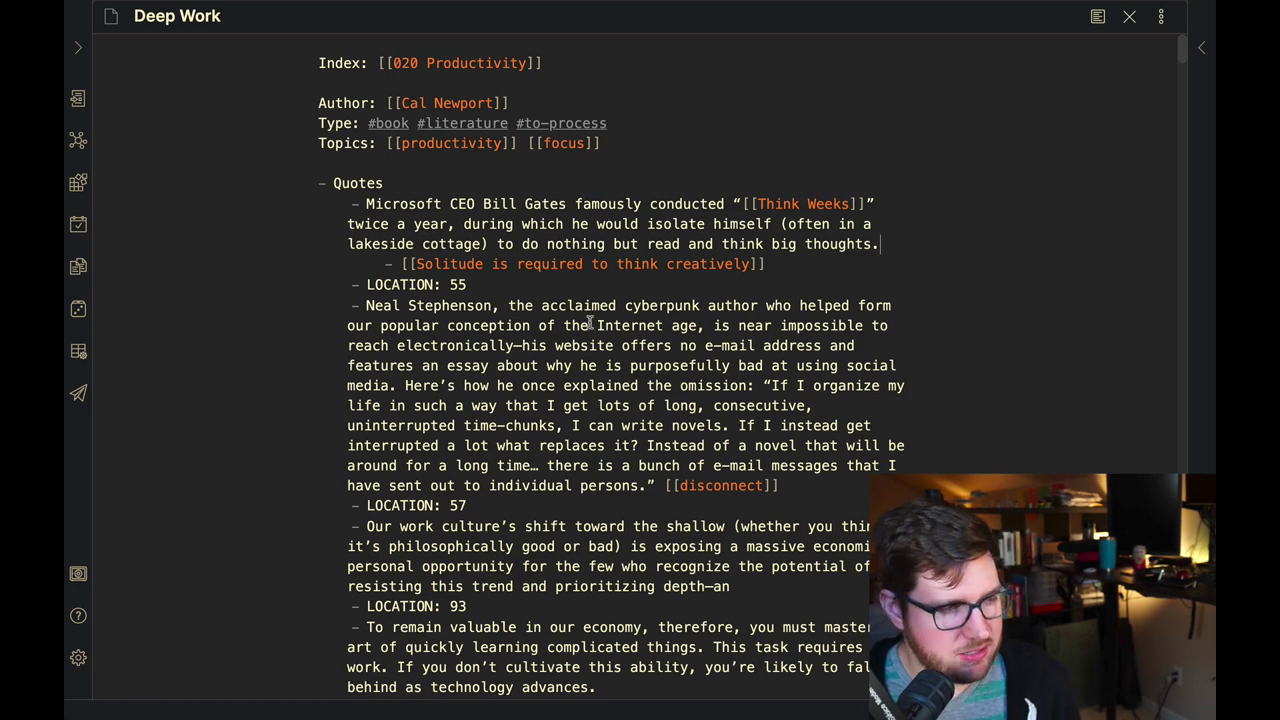
pyautogui.keyDown('super'); pyautogui.click(582, 264); pyautogui.keyUp('super')
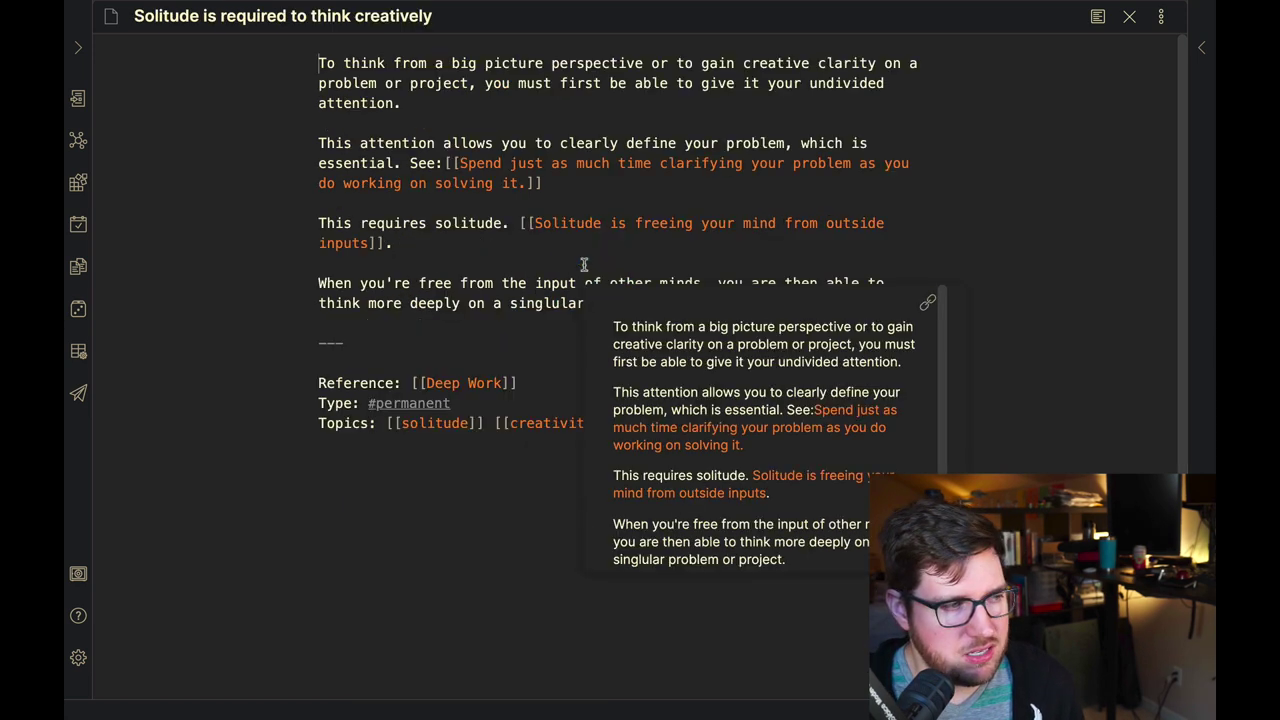
# Step: Highlight the big picture perspective phrase and the 'Spend just as much time' link
pyautogui.click(691, 108)
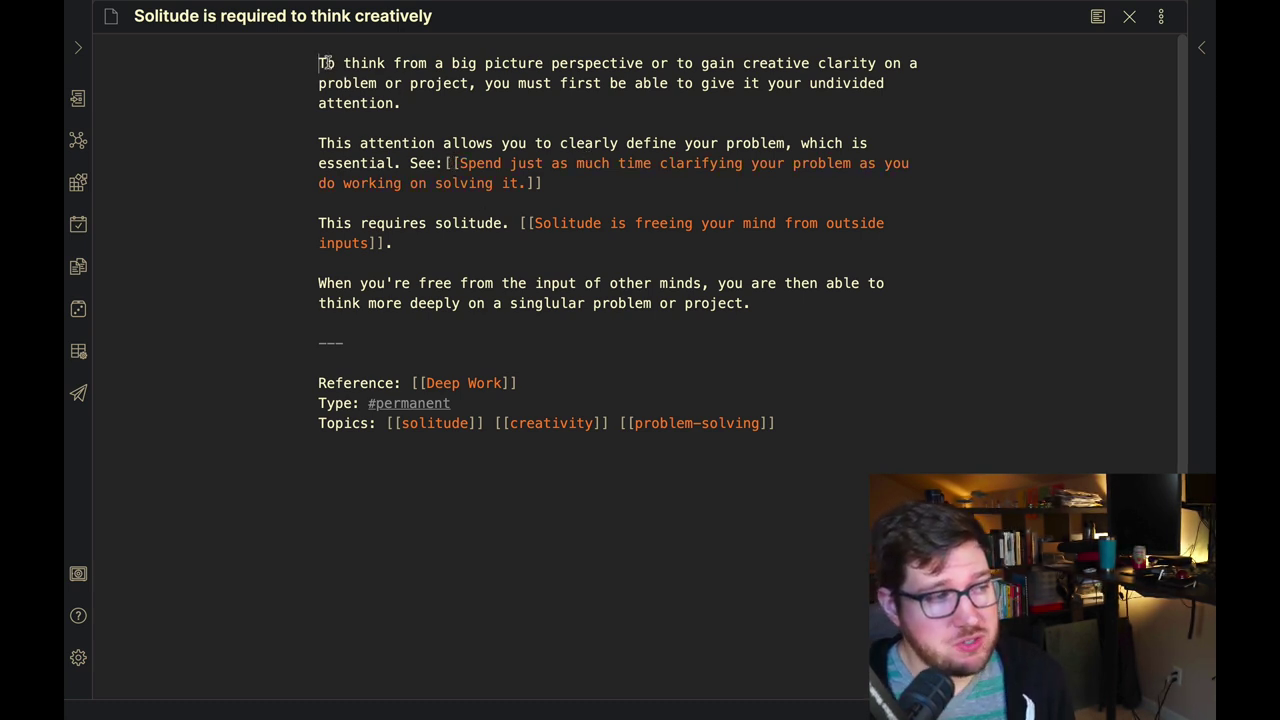
pyautogui.moveTo(319, 63); pyautogui.dragTo(640, 65)
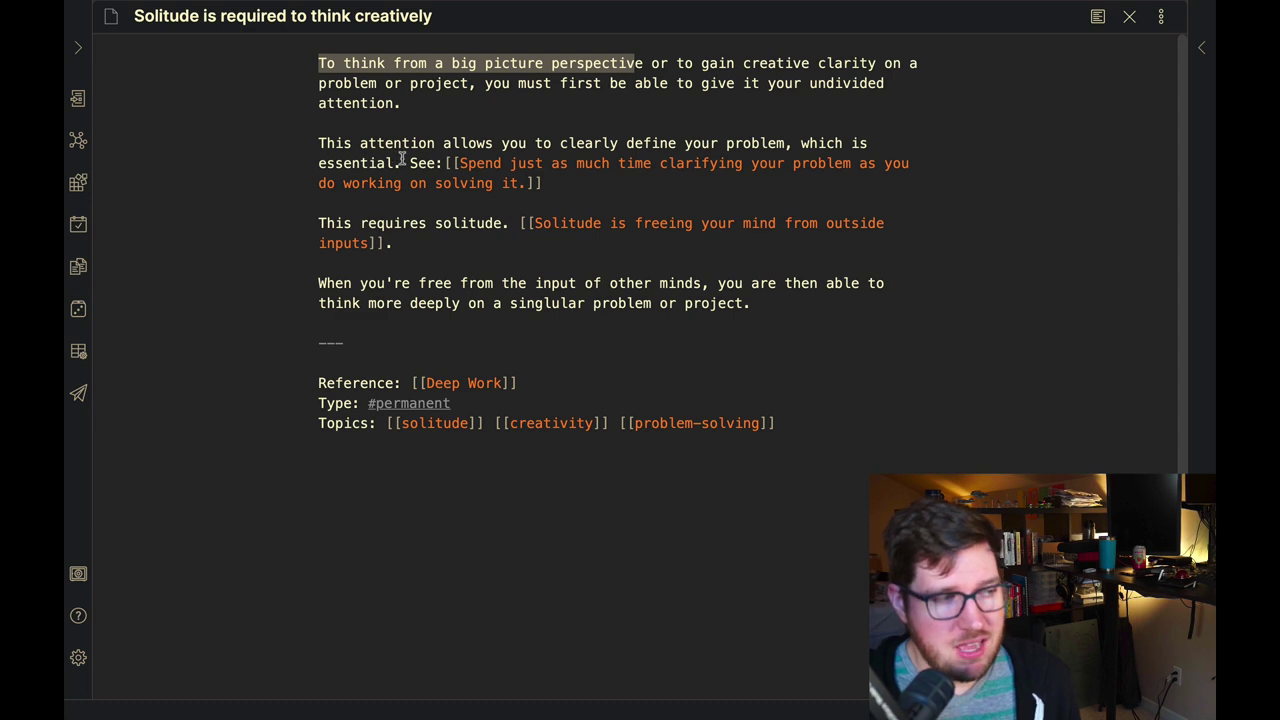
pyautogui.moveTo(410, 163); pyautogui.dragTo(545, 183)
pyautogui.click(575, 180)
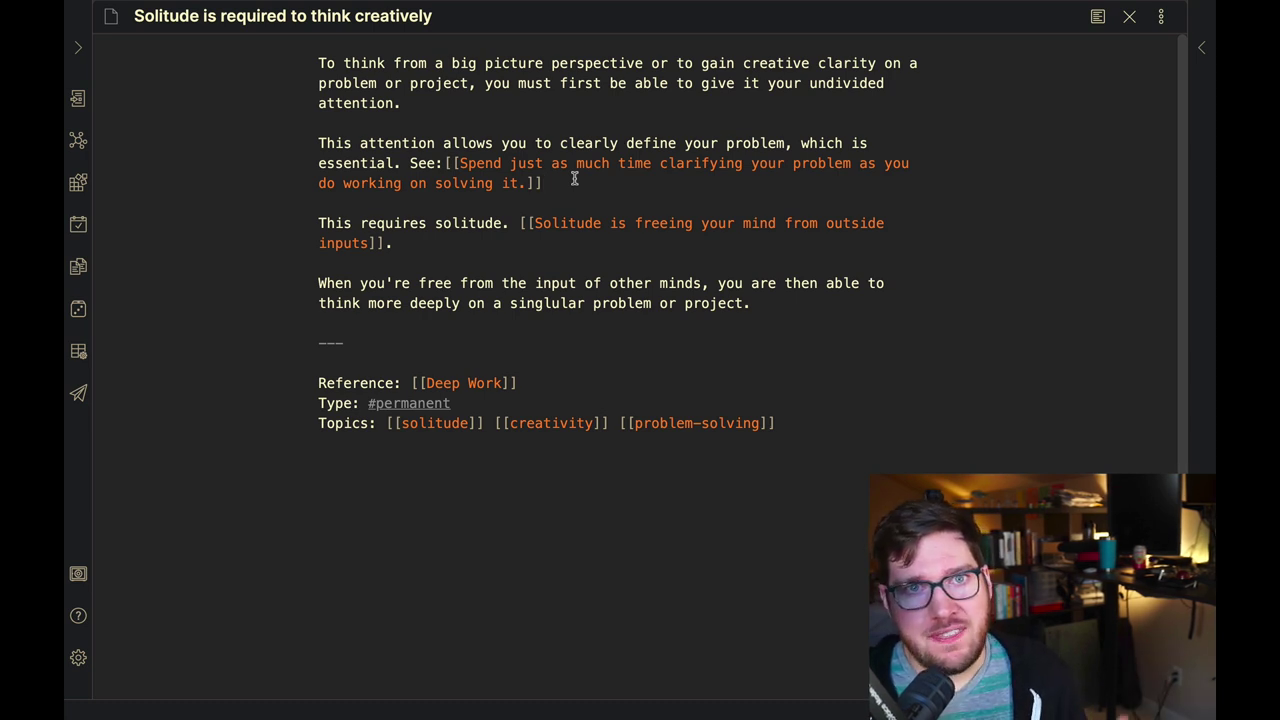
pyautogui.moveTo(574, 178); pyautogui.dragTo(460, 162)
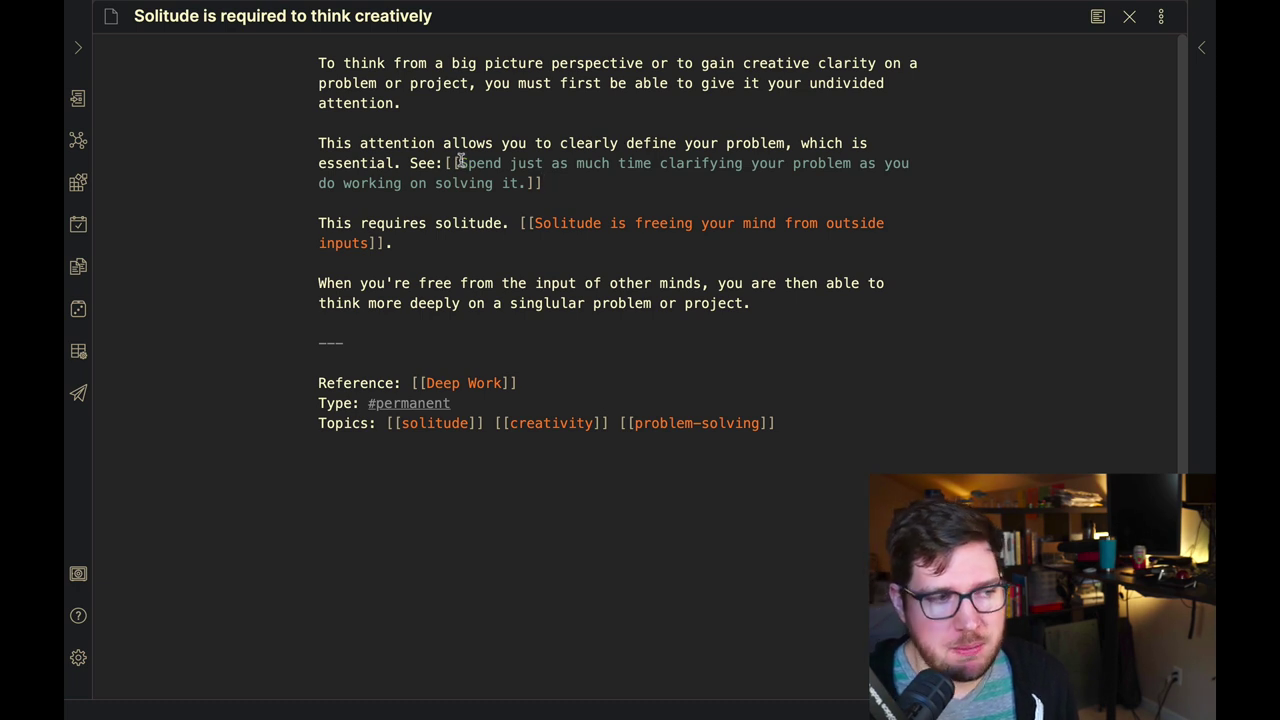
pyautogui.click(460, 162)
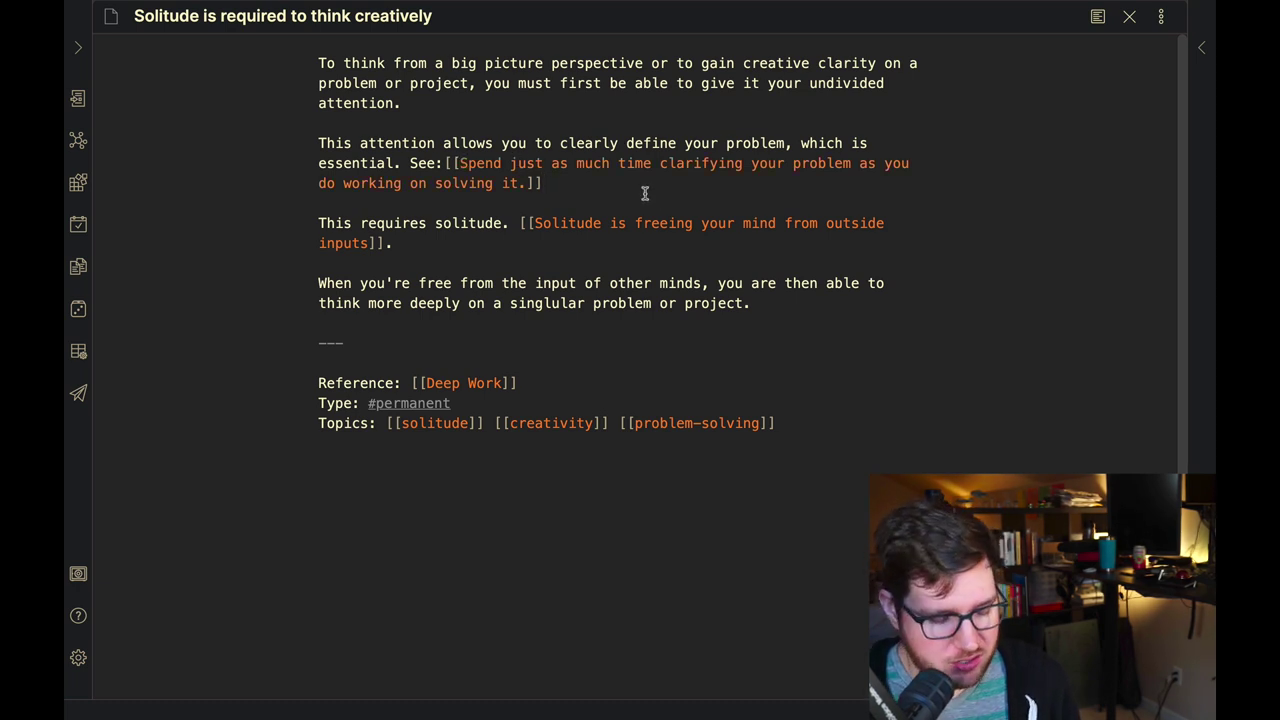
# Step: Open the 'Spend just as much time clarifying your problem' note, then navigate back to Solitude
pyautogui.click(626, 164)
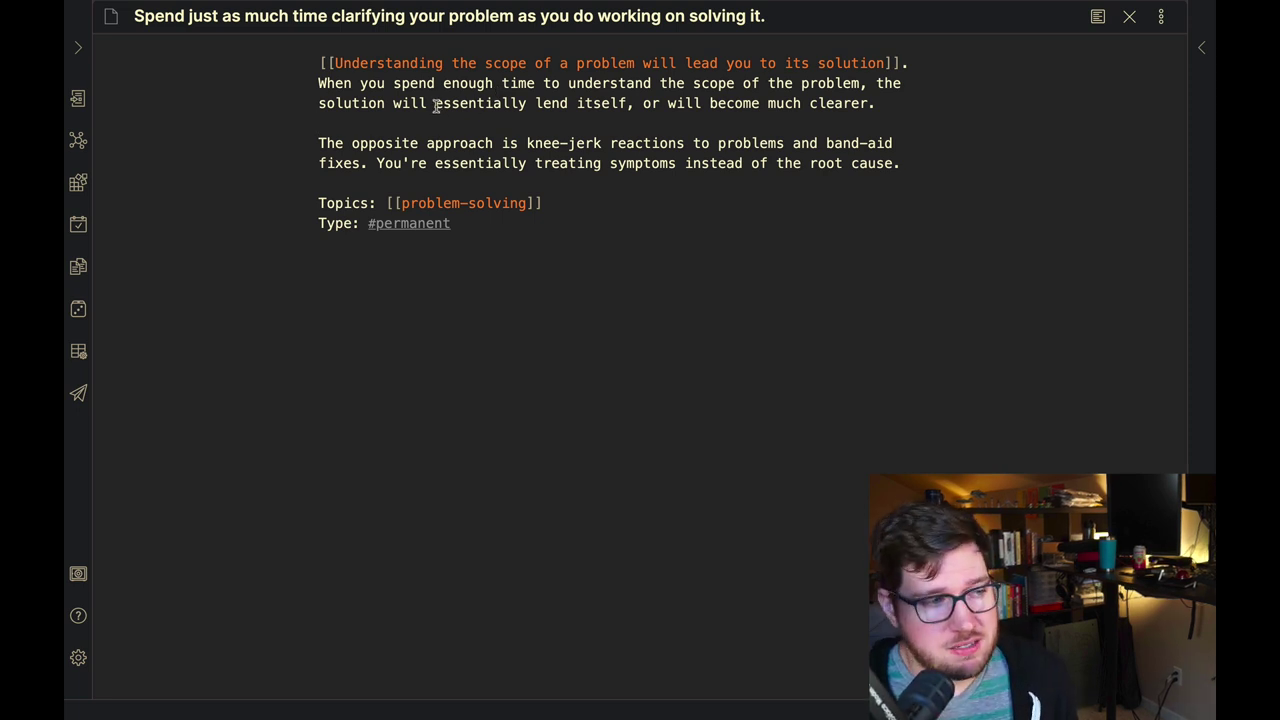
pyautogui.hotkey('ctrl', 'alt', 'Left')
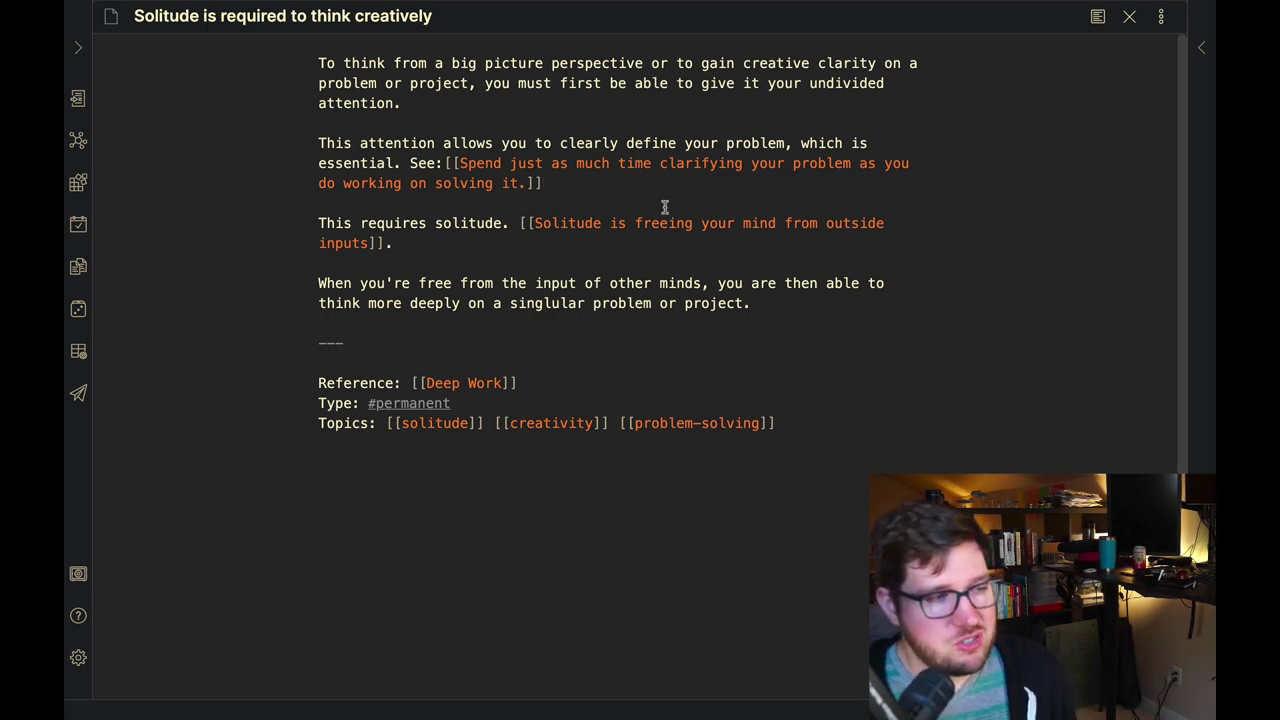
pyautogui.moveTo(600, 255); pyautogui.dragTo(521, 223)
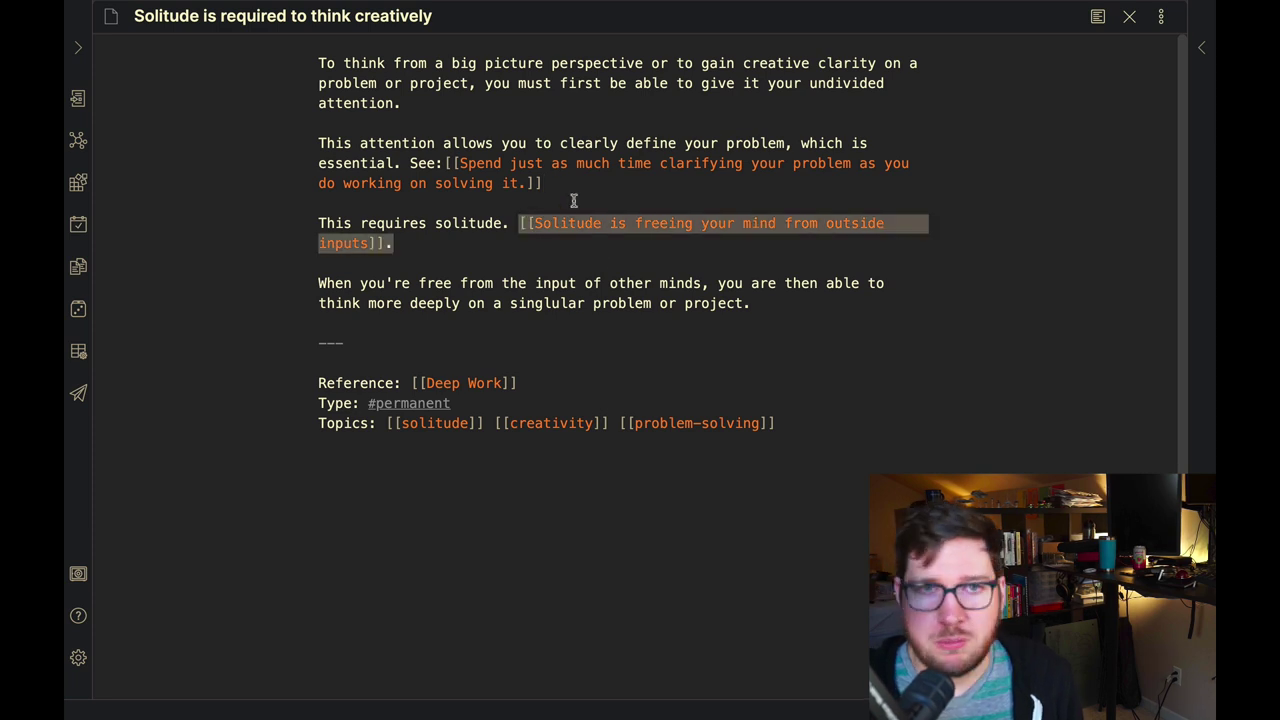
pyautogui.click(577, 203)
pyautogui.moveTo(324, 223); pyautogui.dragTo(451, 241)
pyautogui.click(456, 243)
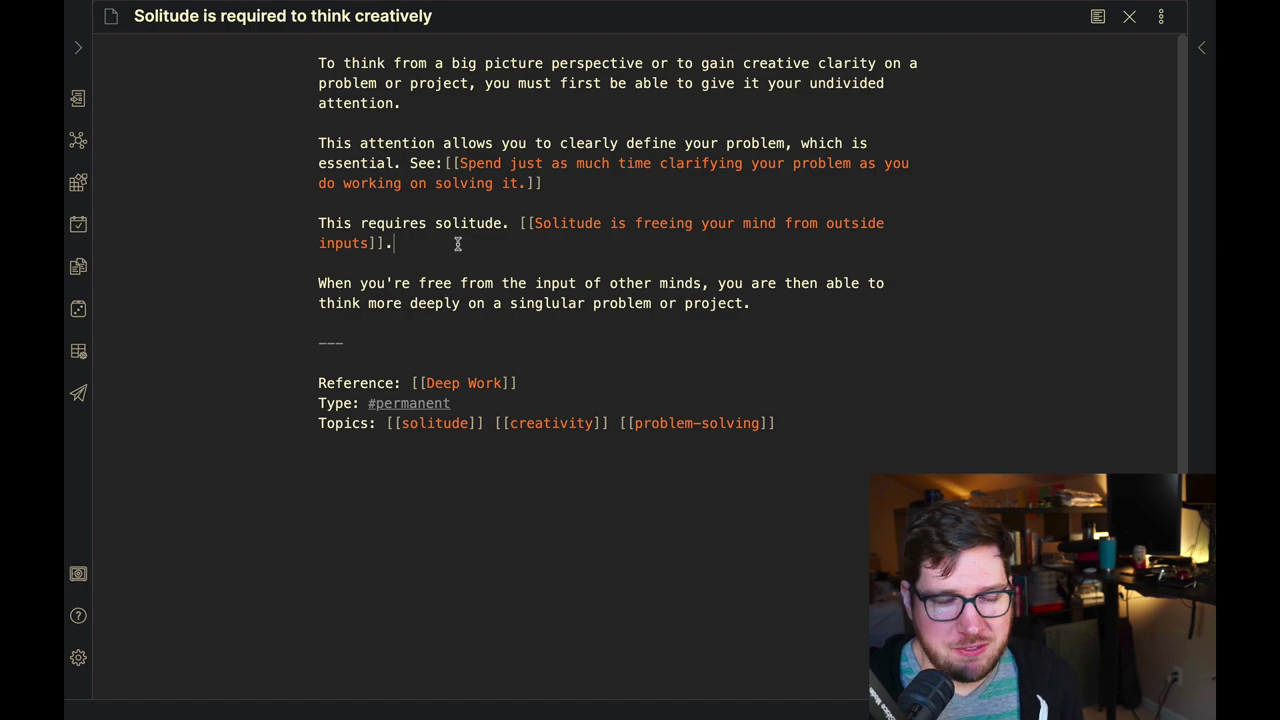